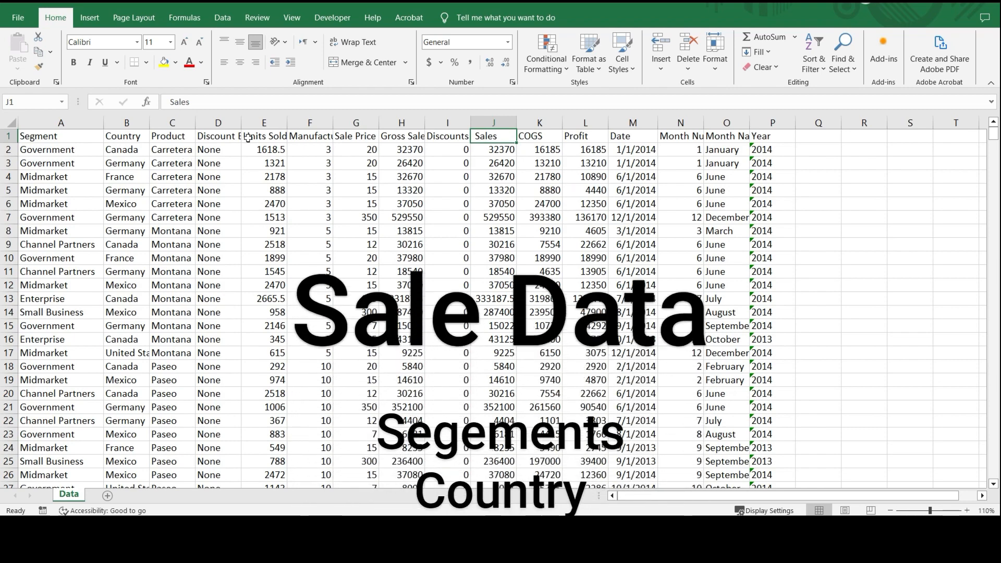
pyautogui.click(268, 140)
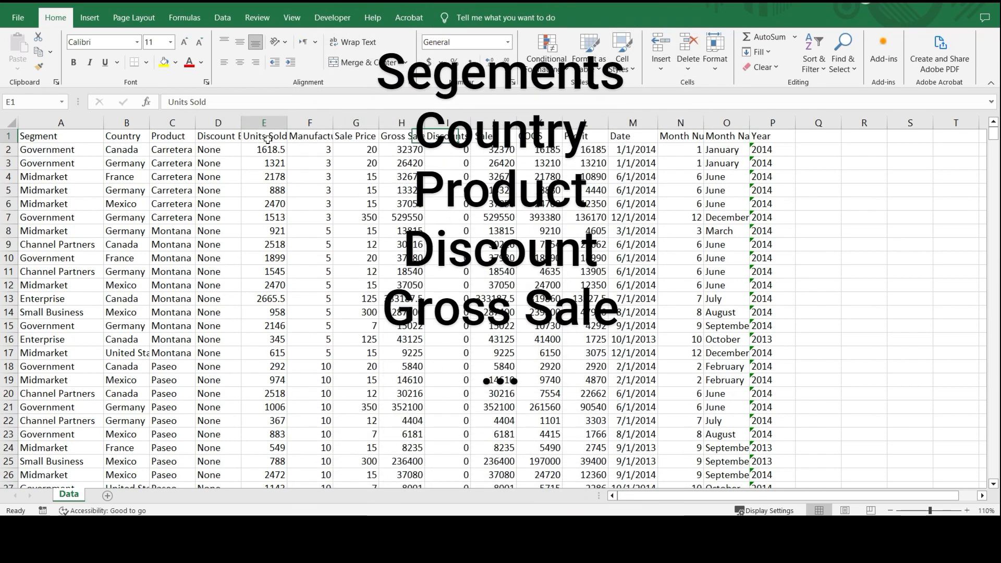
pyautogui.click(315, 142)
pyautogui.click(357, 138)
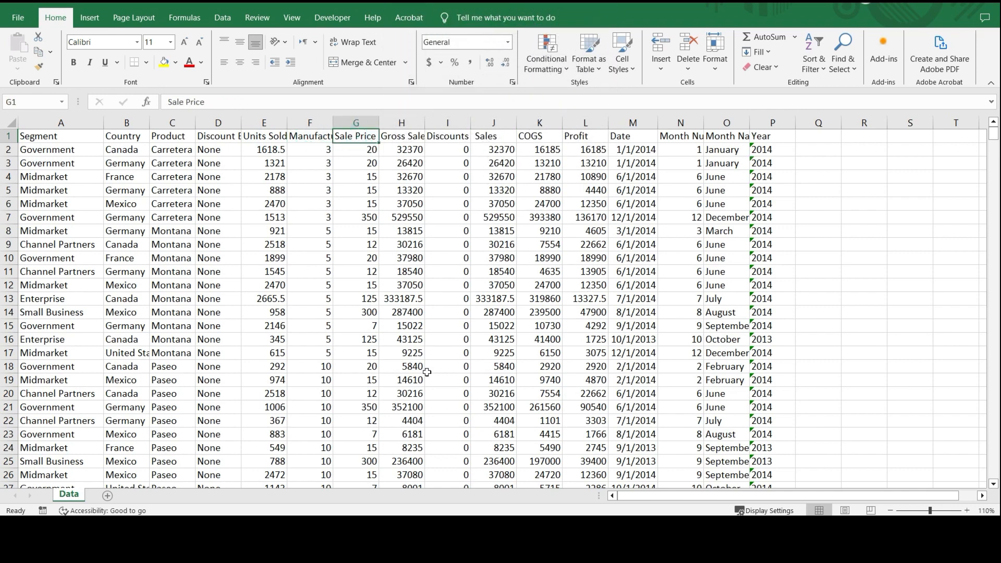
# Step: Create a PivotTable from the sales data range Data!$A$1:$P$701 on a new worksheet
pyautogui.click(66, 150)
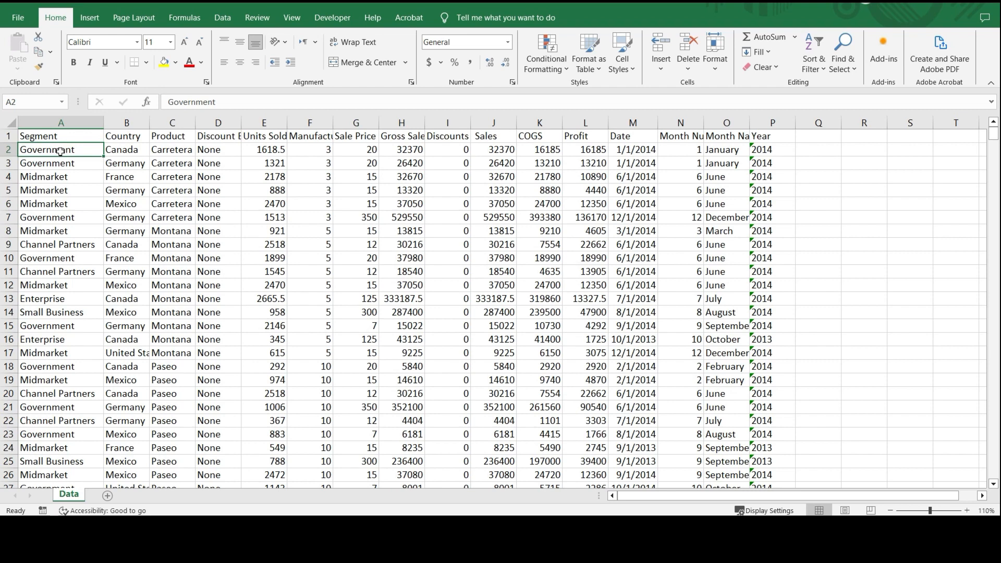
pyautogui.click(89, 17)
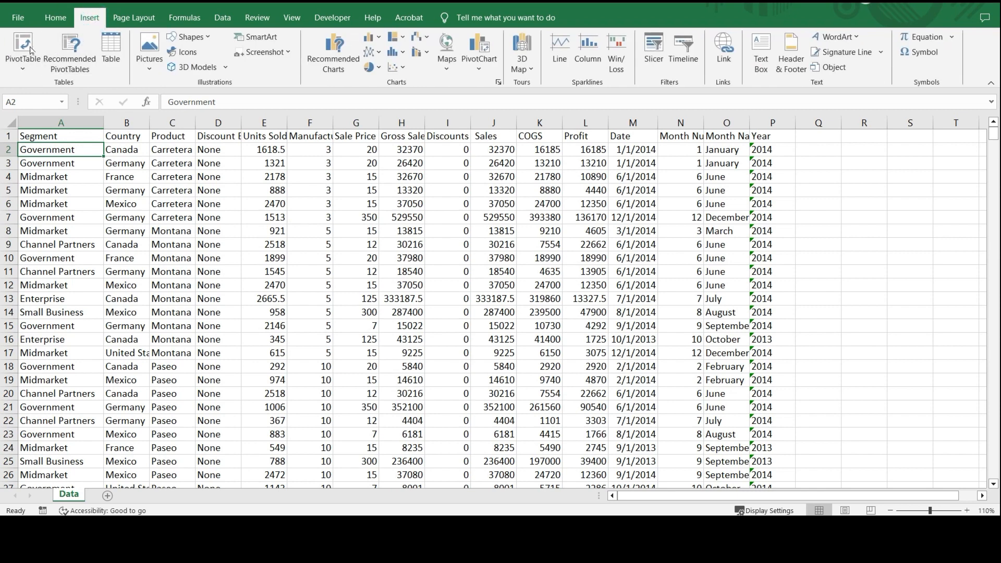
pyautogui.click(23, 48)
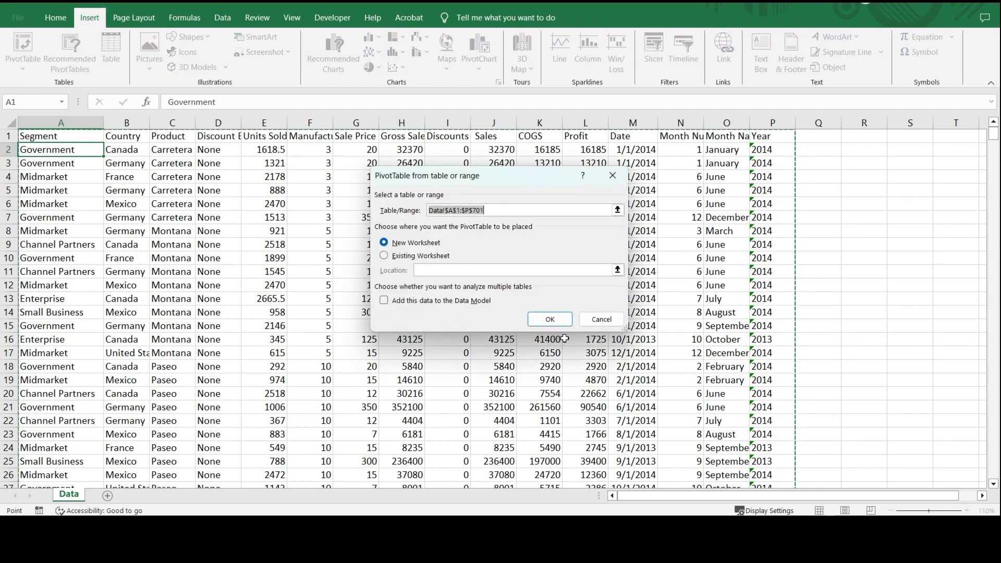
pyautogui.click(552, 327)
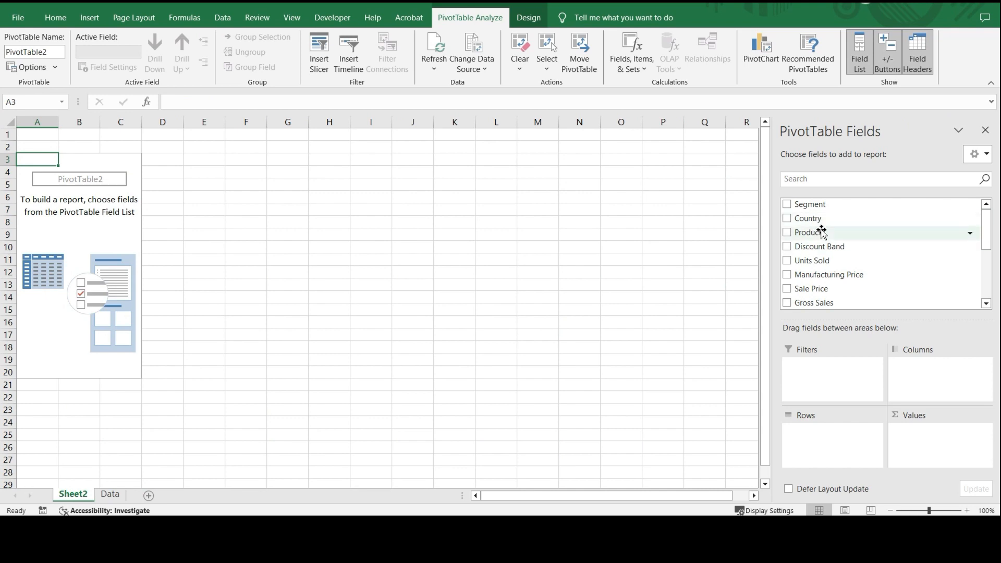
# Step: Build the PivotTable with Product as rows and the sum of Gross Sales as values
pyautogui.moveTo(822, 229); pyautogui.dragTo(860, 444)
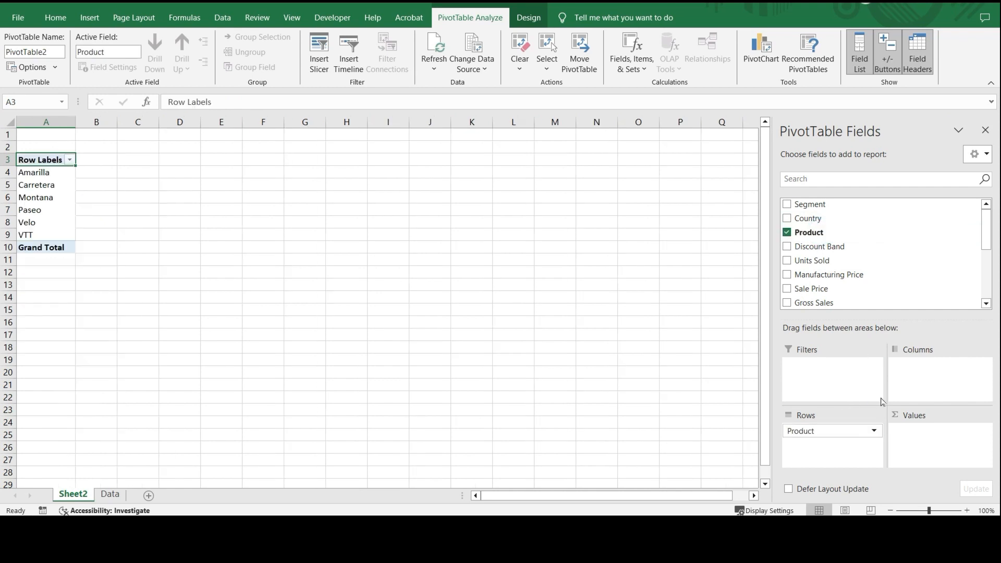
pyautogui.moveTo(986, 241); pyautogui.dragTo(989, 264)
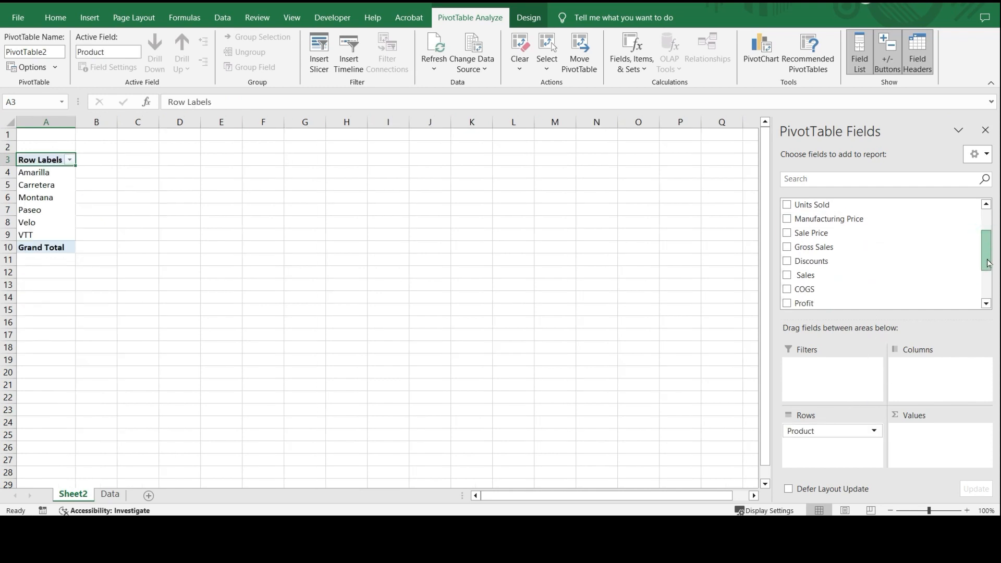
pyautogui.moveTo(851, 249); pyautogui.dragTo(962, 451)
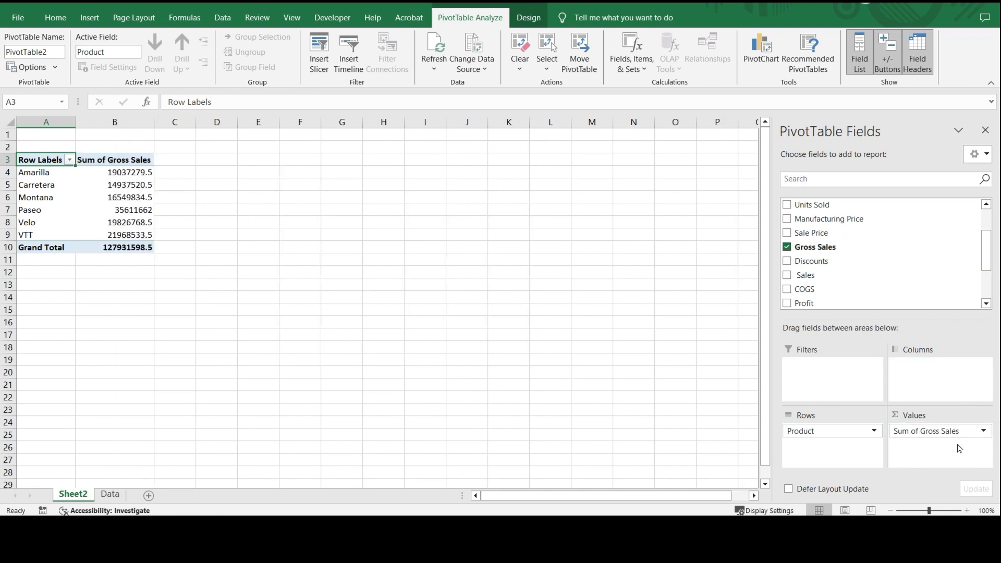
# Step: Format the Sum of Gross Sales value field as Currency with the $ symbol and 2 decimal places
pyautogui.click(130, 176)
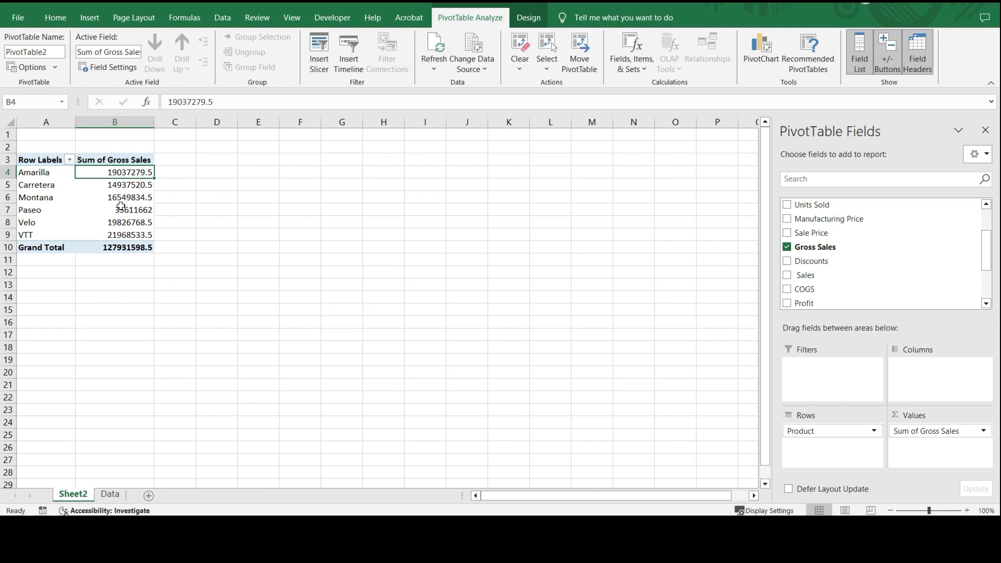
pyautogui.click(983, 432)
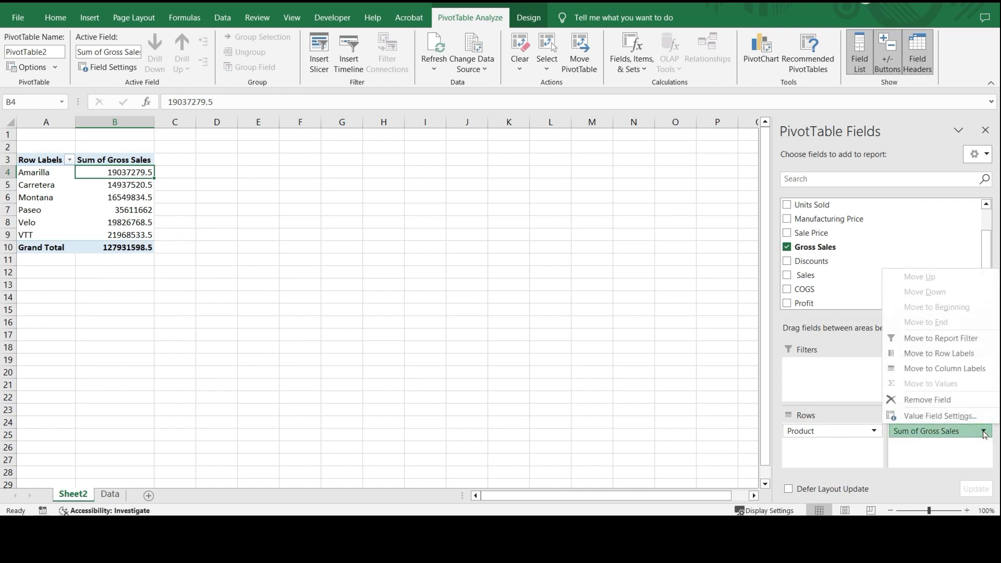
pyautogui.click(945, 417)
pyautogui.click(409, 324)
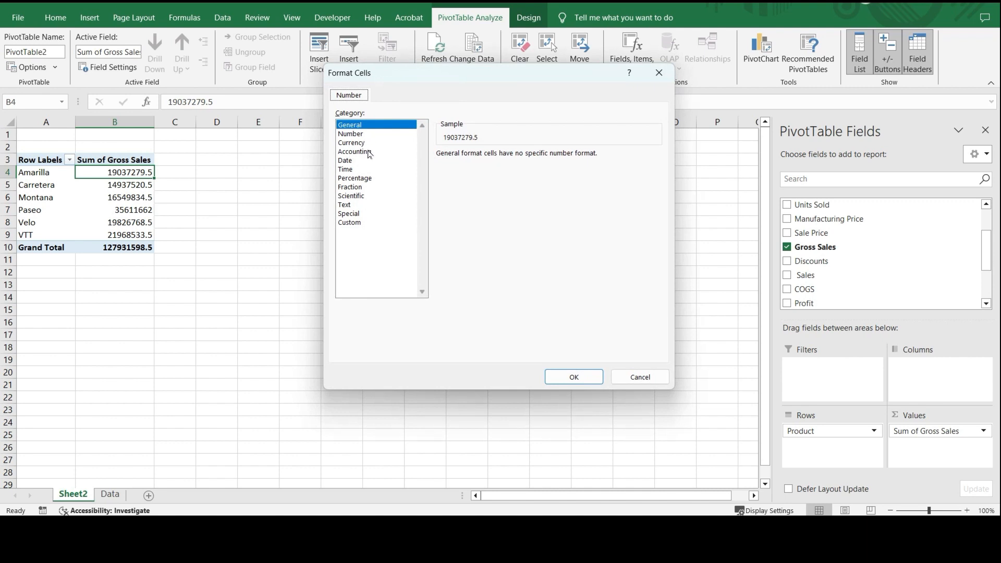
pyautogui.click(360, 142)
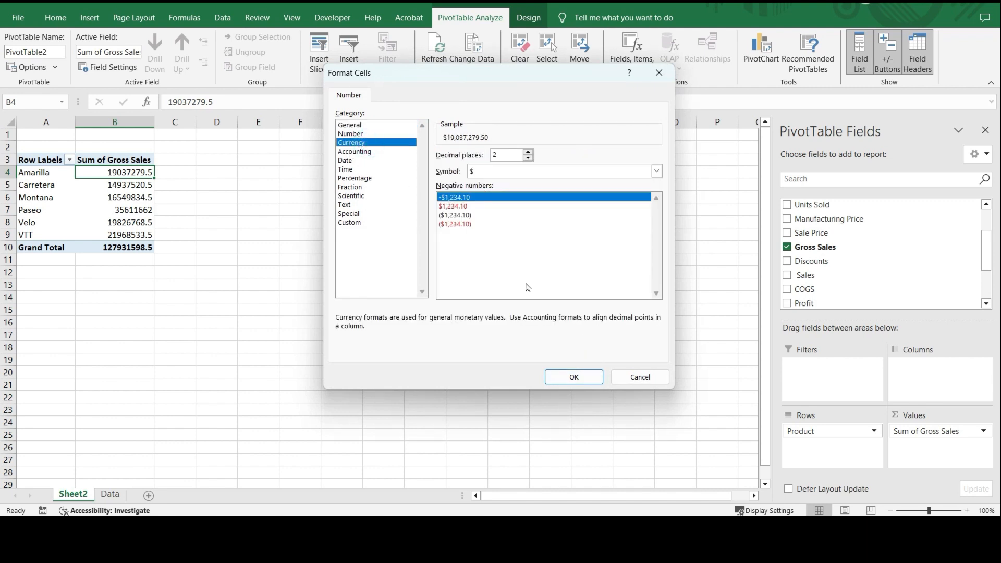
pyautogui.click(575, 376)
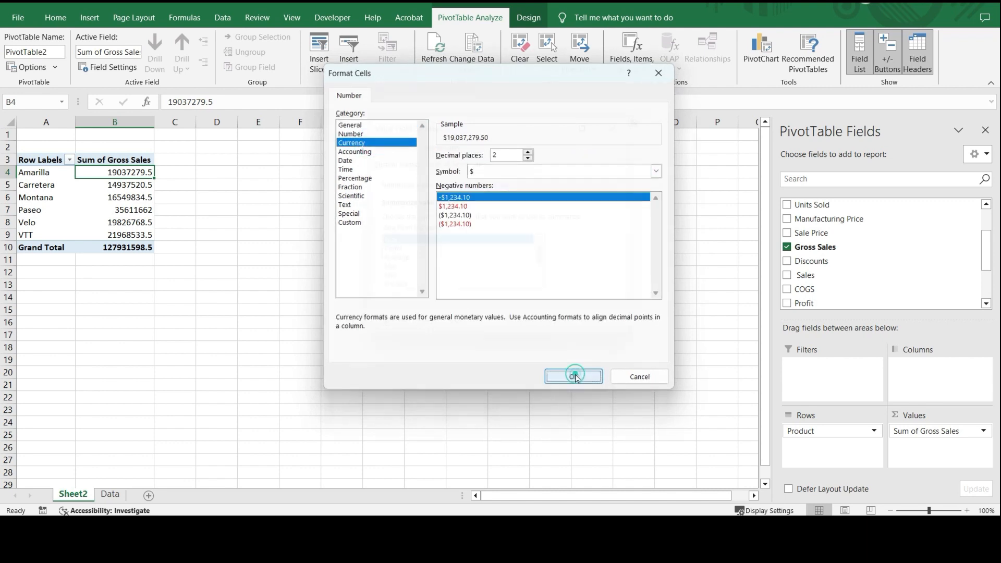
pyautogui.click(529, 320)
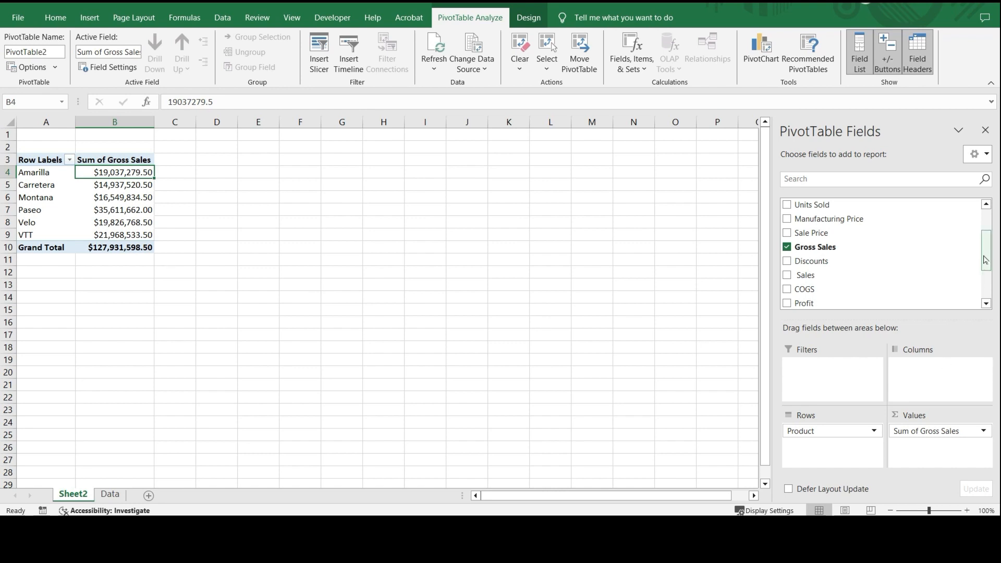
# Step: Add the Country field to the rows above Product and move it to the columns area
pyautogui.moveTo(985, 260); pyautogui.dragTo(987, 227)
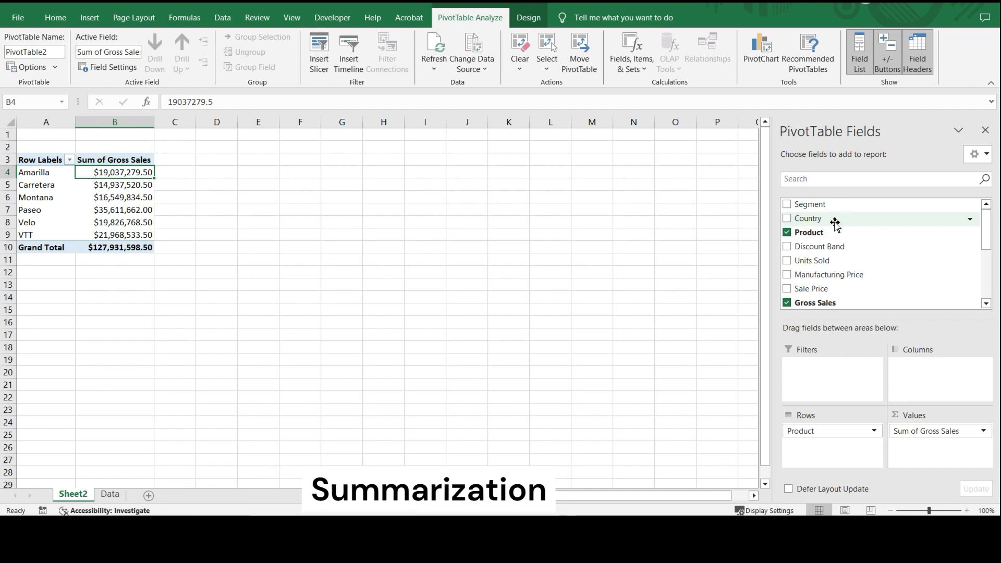
pyautogui.moveTo(835, 224); pyautogui.dragTo(839, 429)
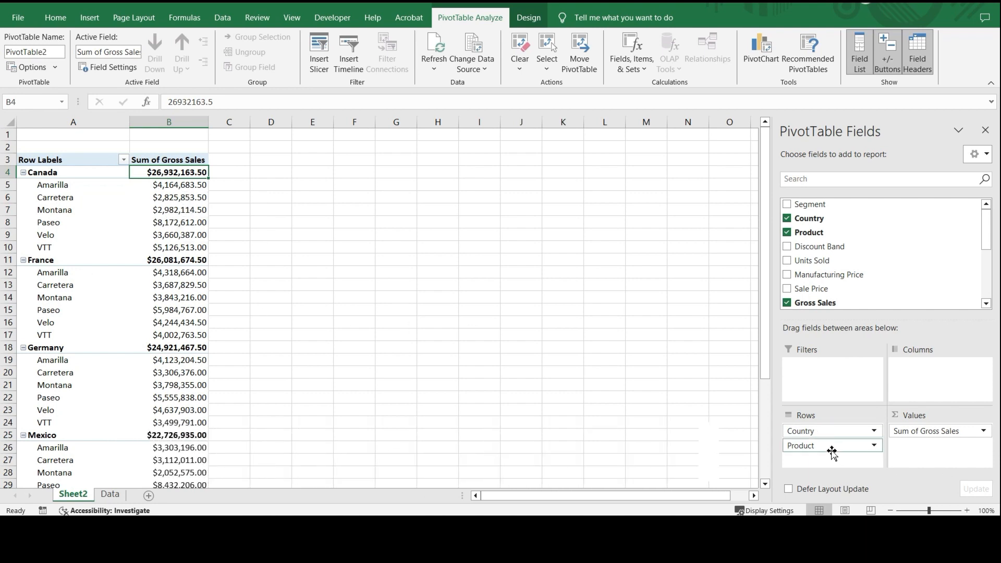
pyautogui.moveTo(827, 434); pyautogui.dragTo(924, 383)
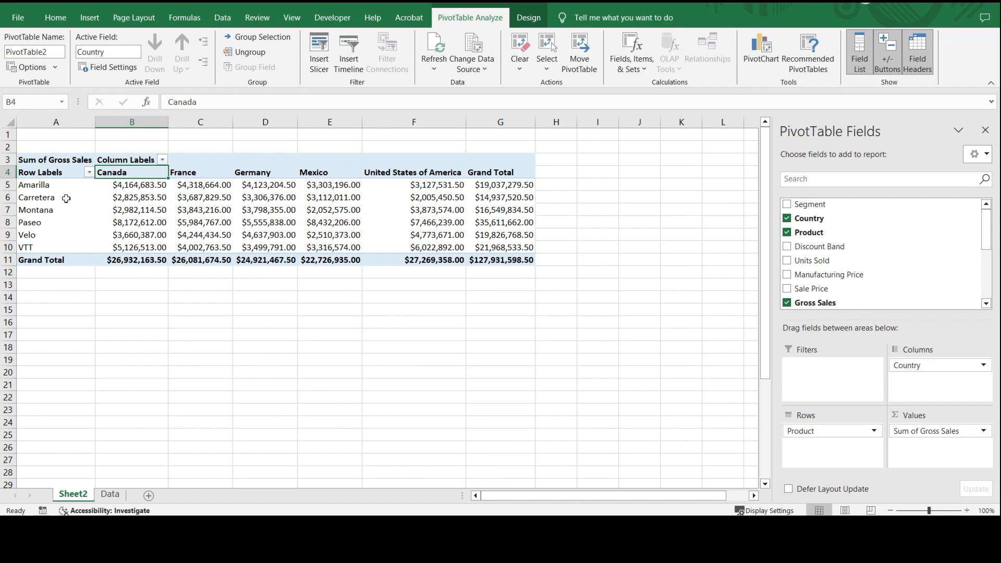
pyautogui.moveTo(147, 192)
pyautogui.moveTo(335, 194)
# Step: Add the Segment field to the rows above Product and look over the products grouped by segment
pyautogui.moveTo(988, 250); pyautogui.dragTo(989, 228)
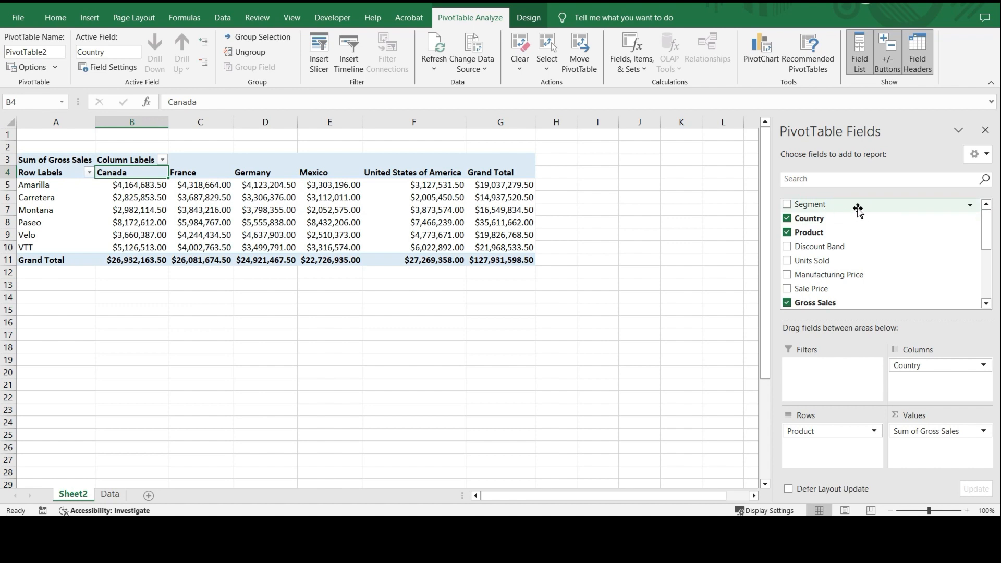
pyautogui.moveTo(857, 209); pyautogui.dragTo(840, 430)
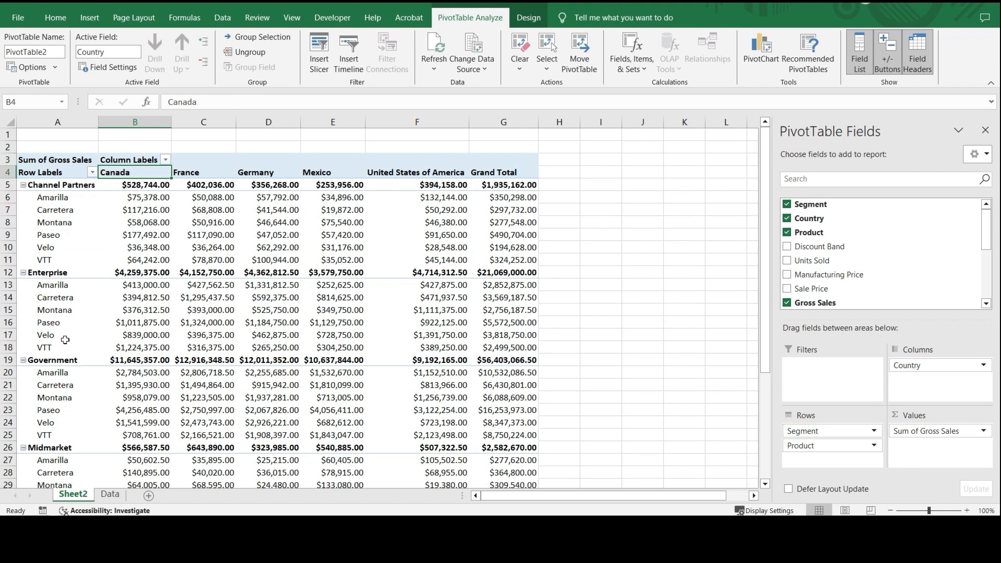
pyautogui.scroll(-2, 62, 339)
pyautogui.scroll(-4, 65, 339)
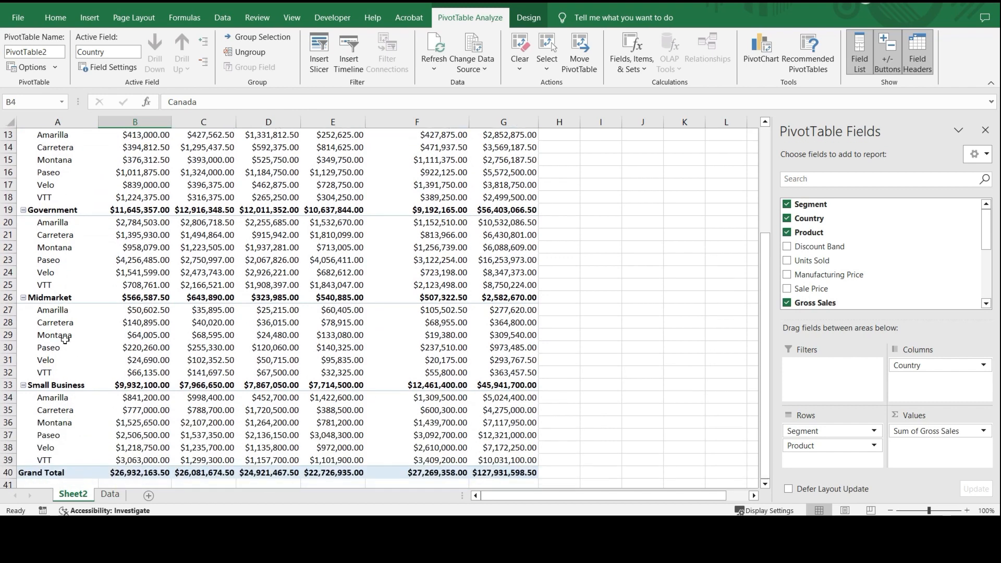
pyautogui.scroll(6, 136, 143)
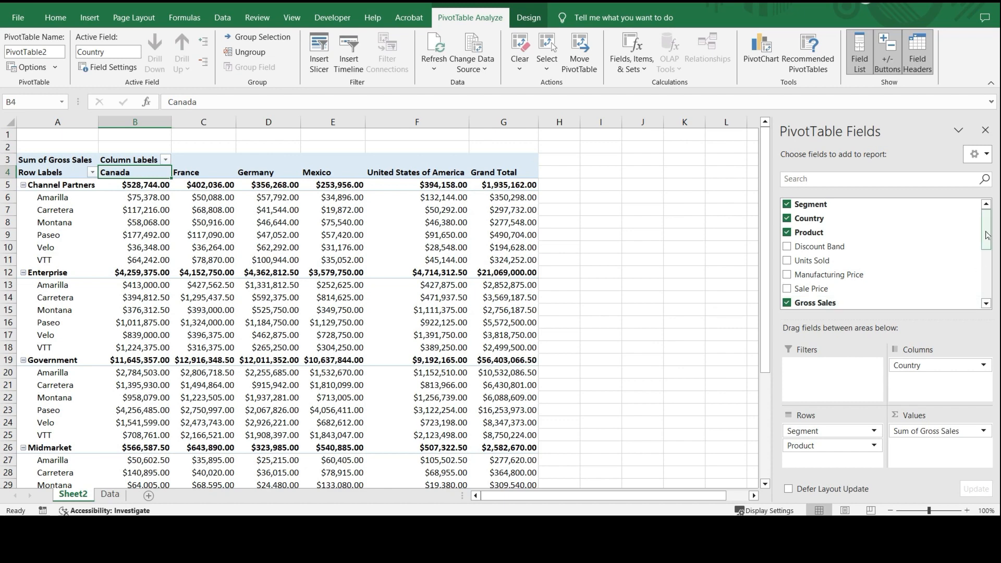
# Step: Add the Date field to the columns area below Country
pyautogui.moveTo(996, 234); pyautogui.dragTo(995, 294)
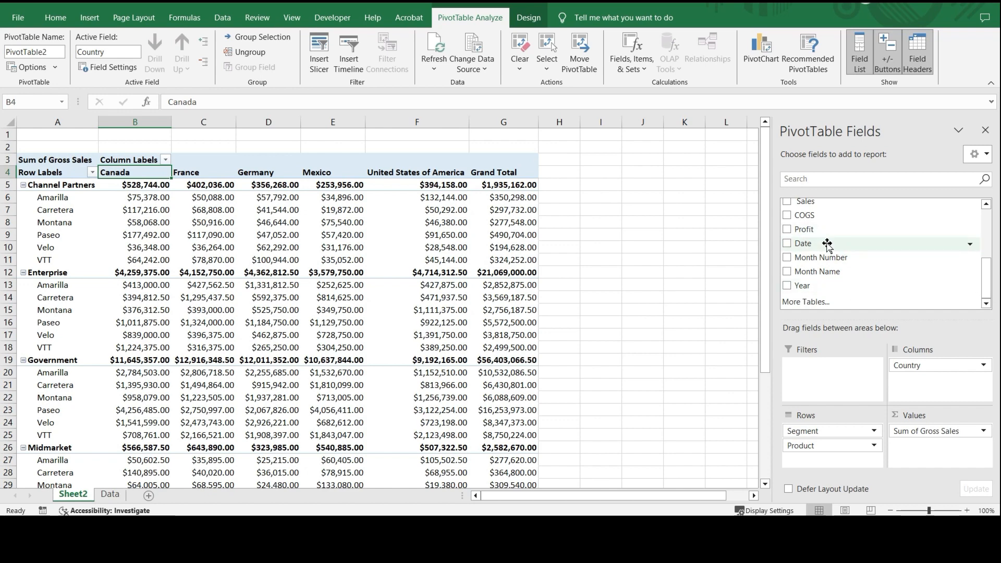
pyautogui.moveTo(828, 245); pyautogui.dragTo(938, 396)
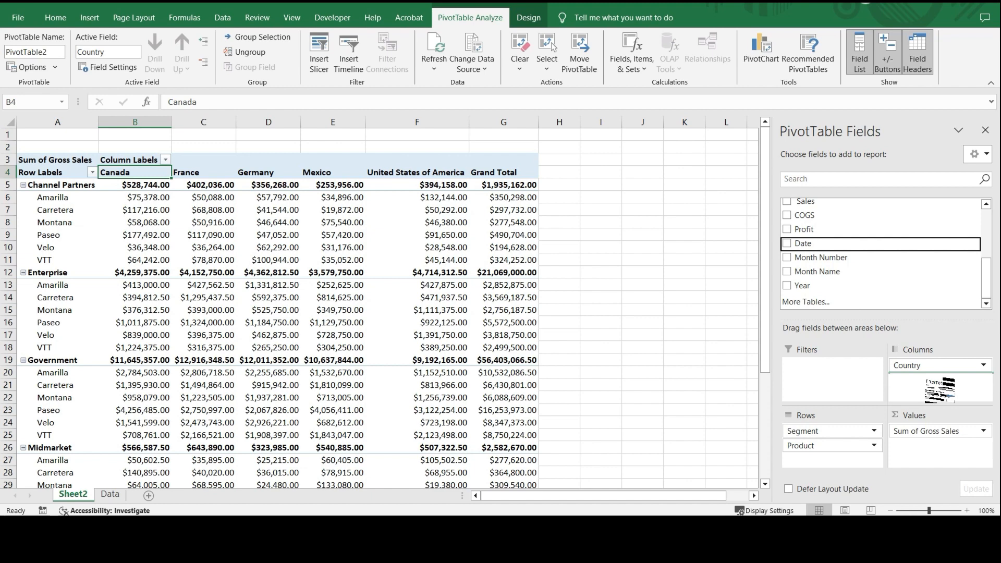
pyautogui.moveTo(938, 396); pyautogui.dragTo(938, 393)
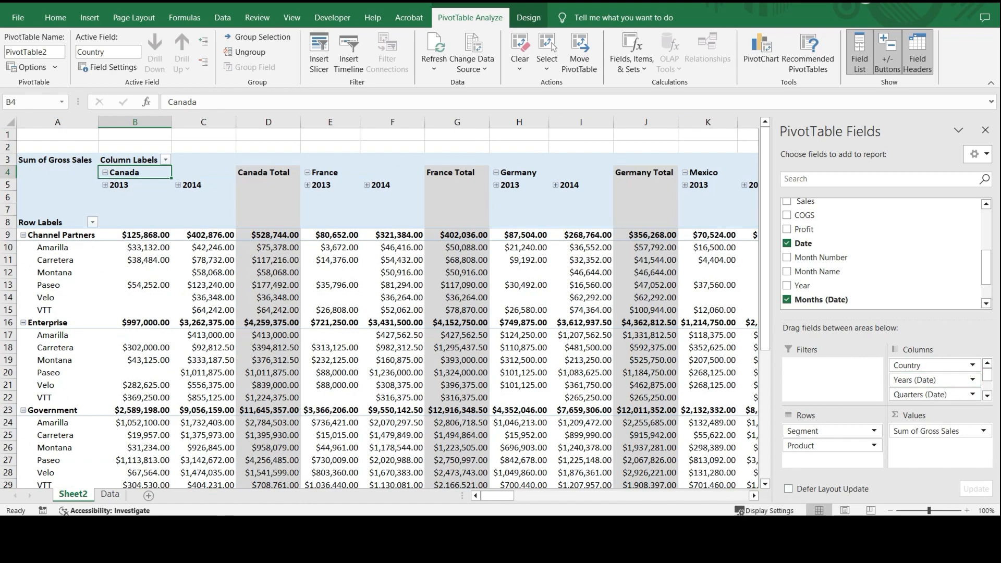
# Step: Expand Canada's 2013 column group through Qtr3 and Sep to examine gross sales down to individual dates
pyautogui.click(889, 510)
pyautogui.click(889, 510)
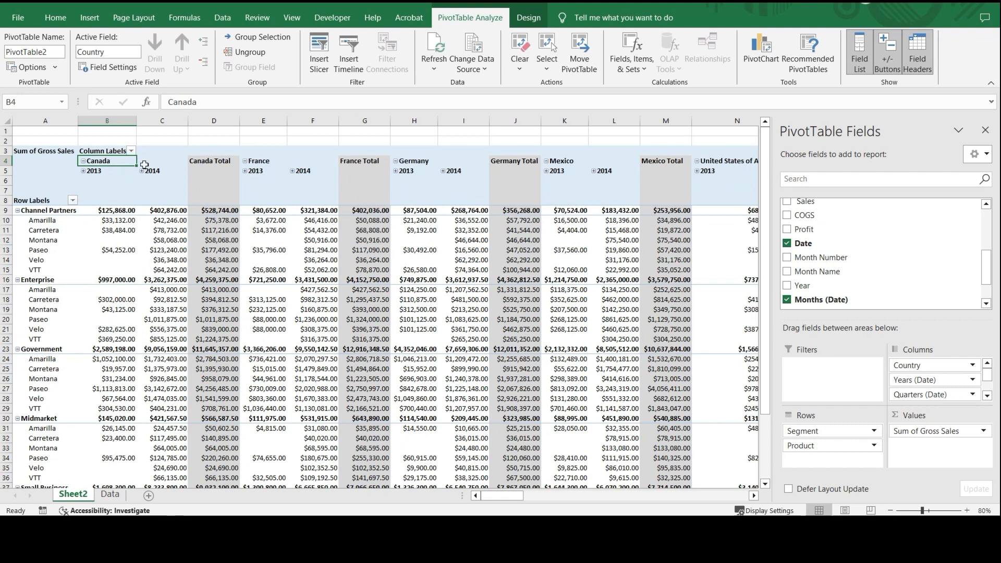
pyautogui.click(91, 173)
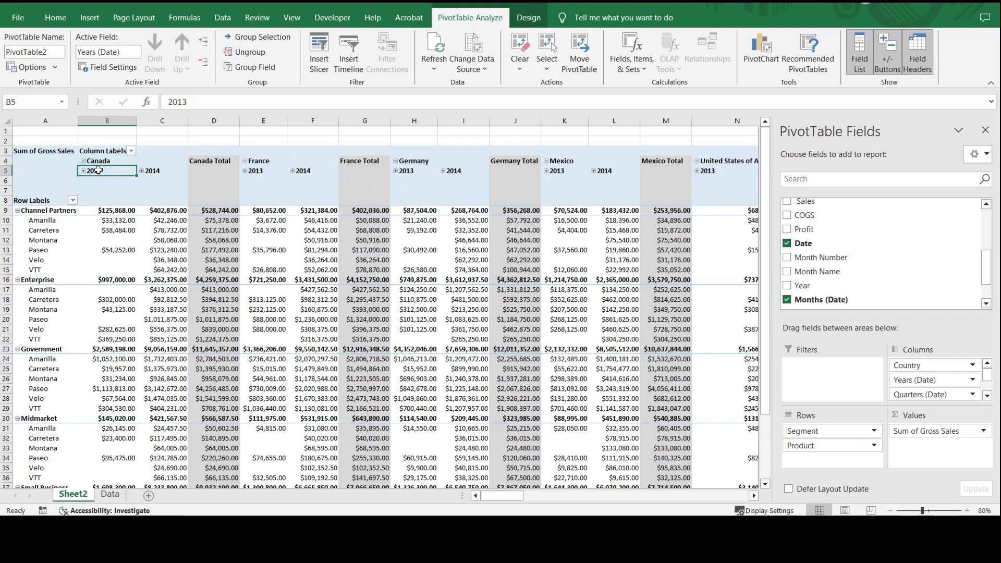
pyautogui.click(151, 173)
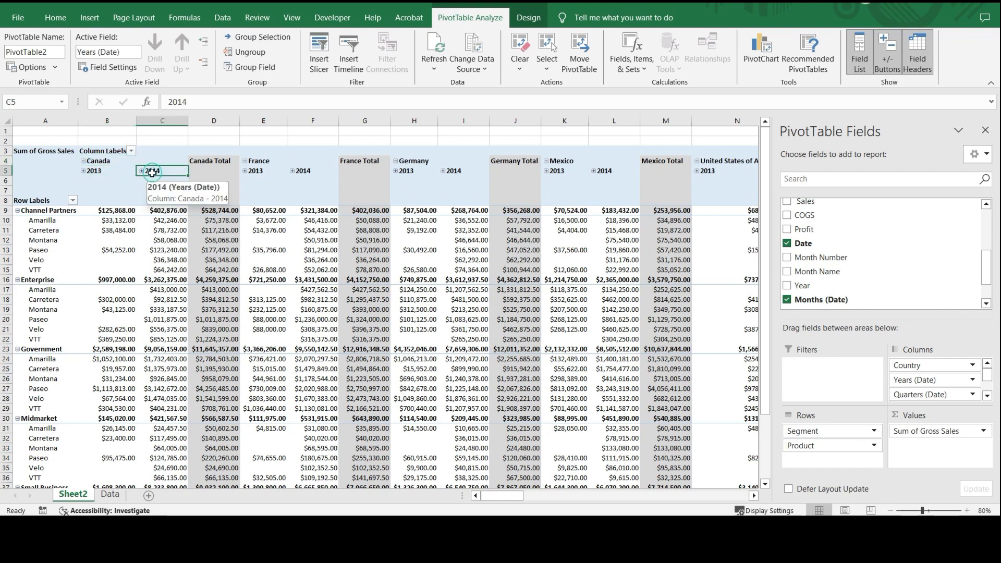
pyautogui.click(85, 171)
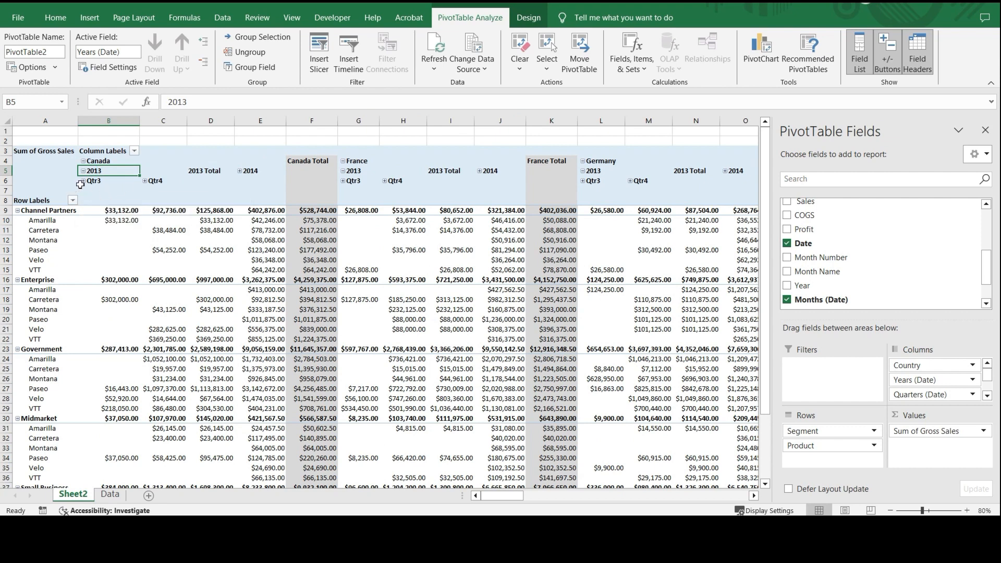
pyautogui.click(83, 181)
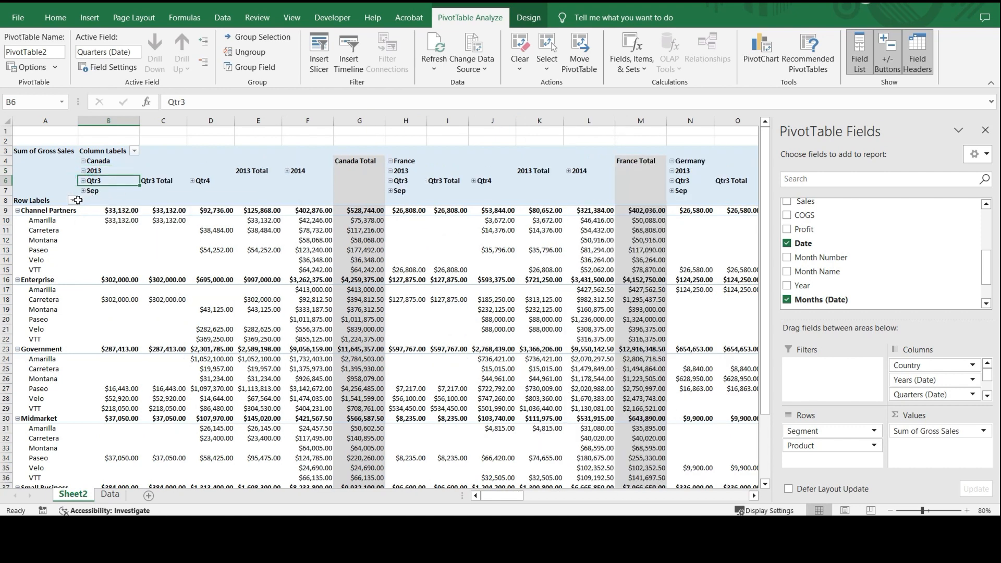
pyautogui.click(83, 191)
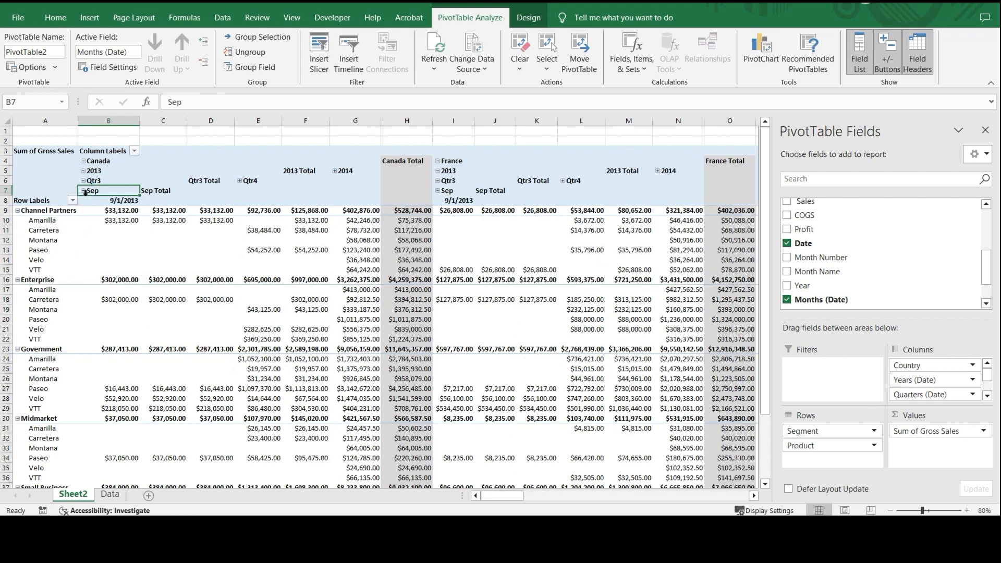
# Step: Remove Date and Quarters (Date) from the PivotTable columns and move Months (Date) to the filters area
pyautogui.click(986, 395)
pyautogui.click(985, 396)
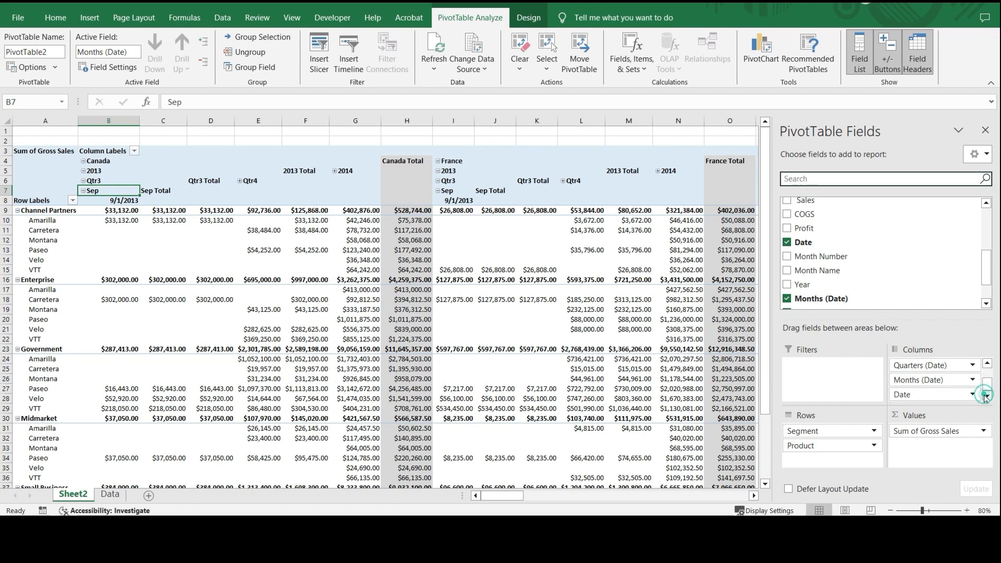
pyautogui.moveTo(918, 396); pyautogui.dragTo(740, 396)
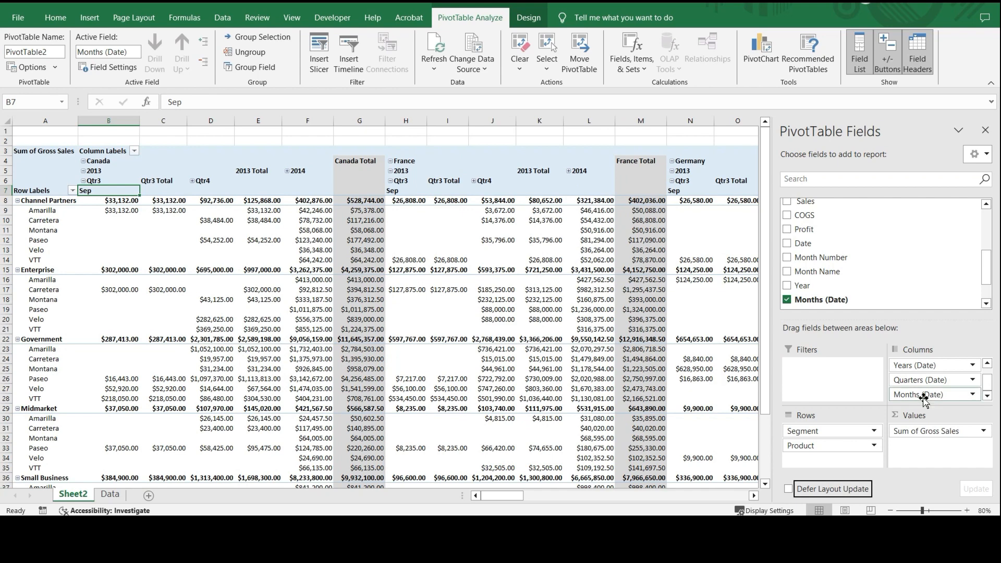
pyautogui.moveTo(922, 396); pyautogui.dragTo(803, 397)
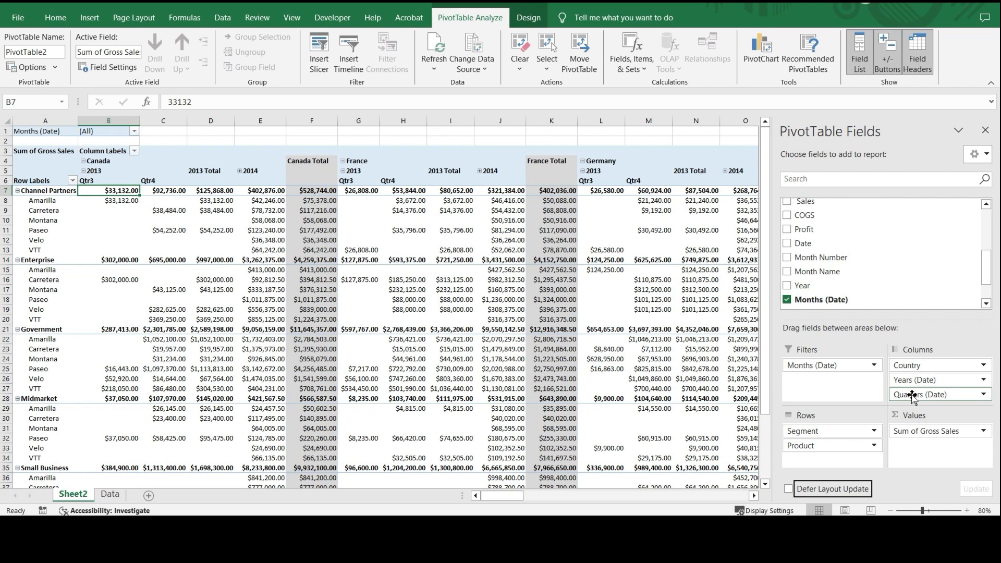
pyautogui.moveTo(911, 396); pyautogui.dragTo(750, 397)
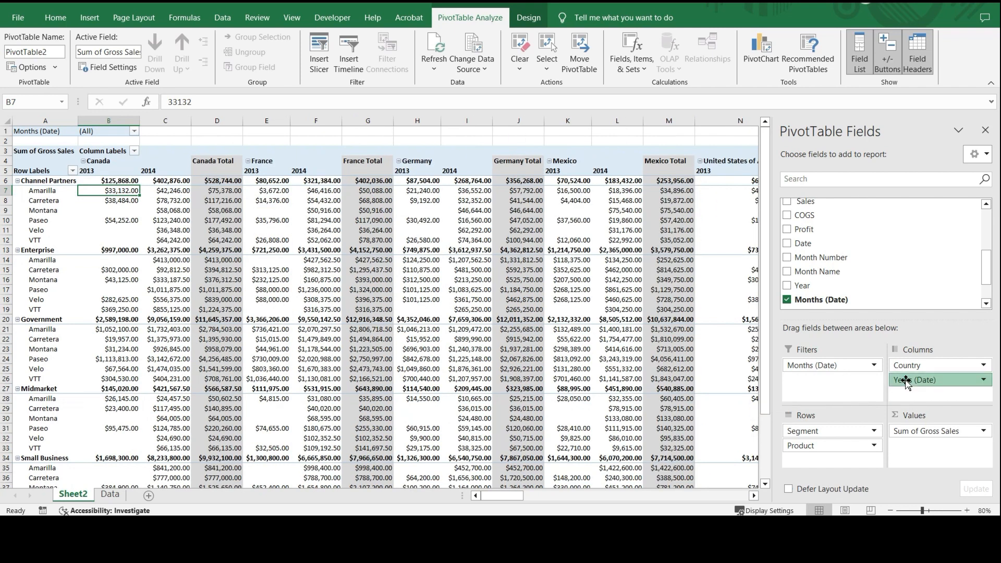
# Step: Move Years (Date) from the PivotTable columns to the rows and place it above Segment and Product
pyautogui.moveTo(906, 382); pyautogui.dragTo(835, 460)
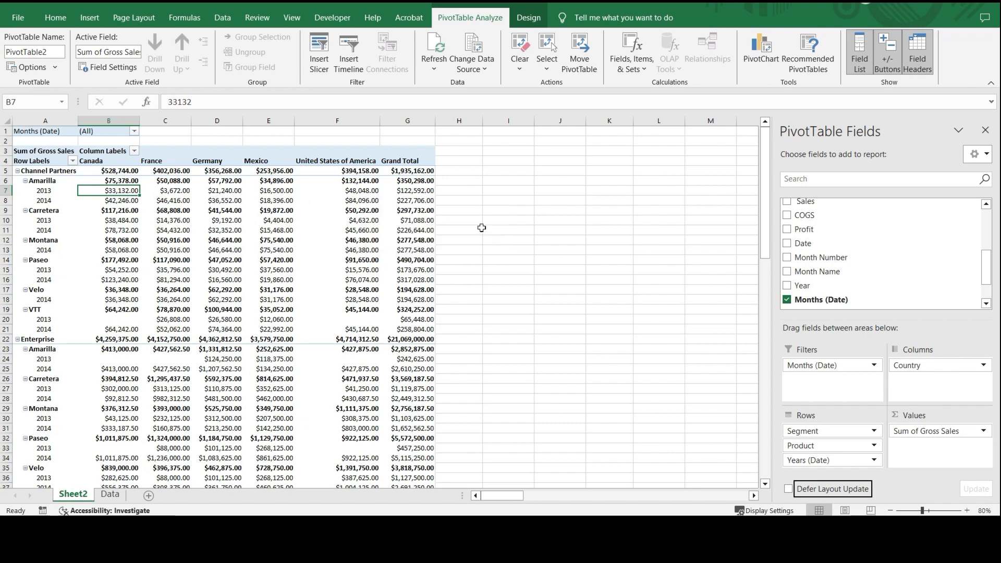
pyautogui.click(801, 462)
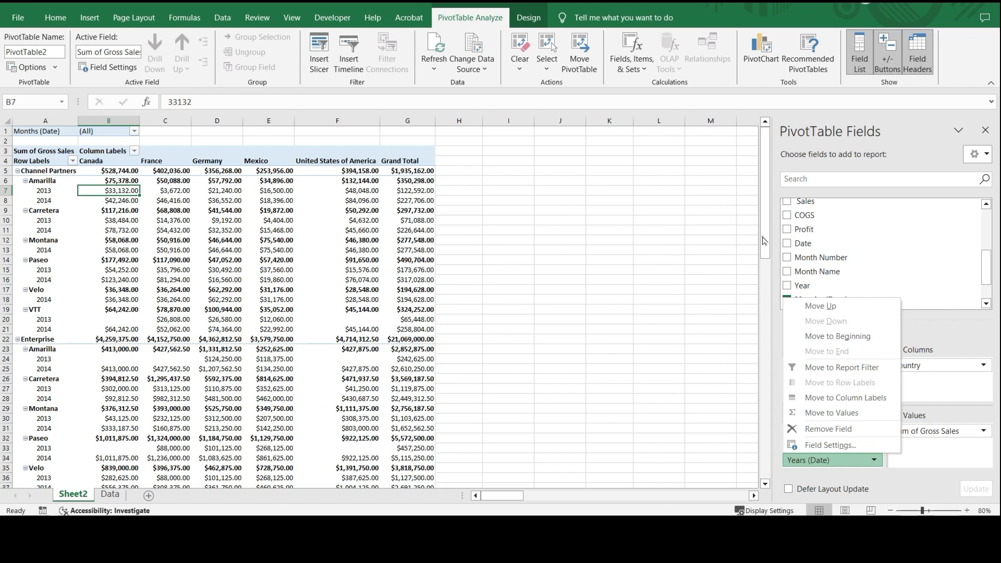
pyautogui.click(771, 327)
pyautogui.click(839, 461)
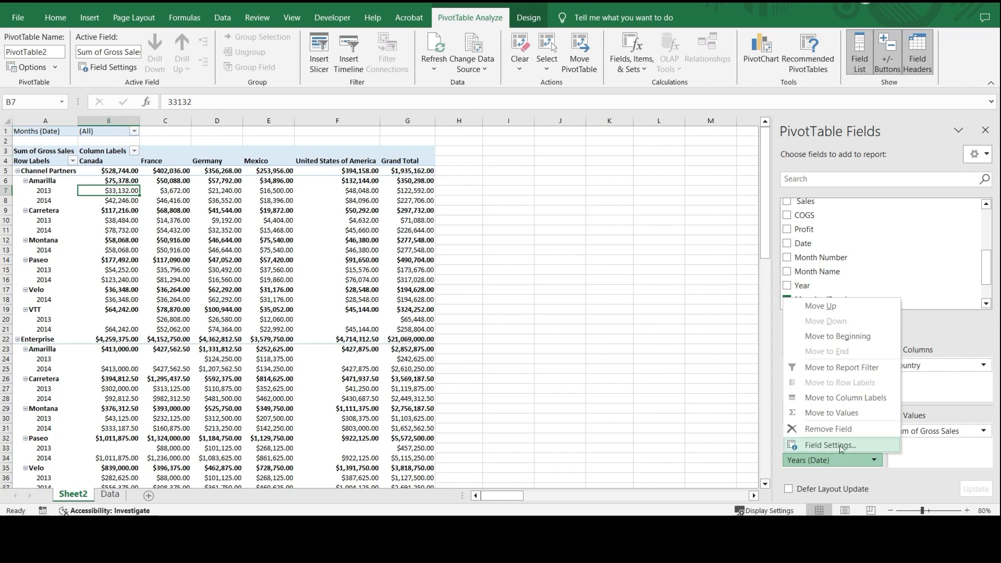
pyautogui.click(863, 307)
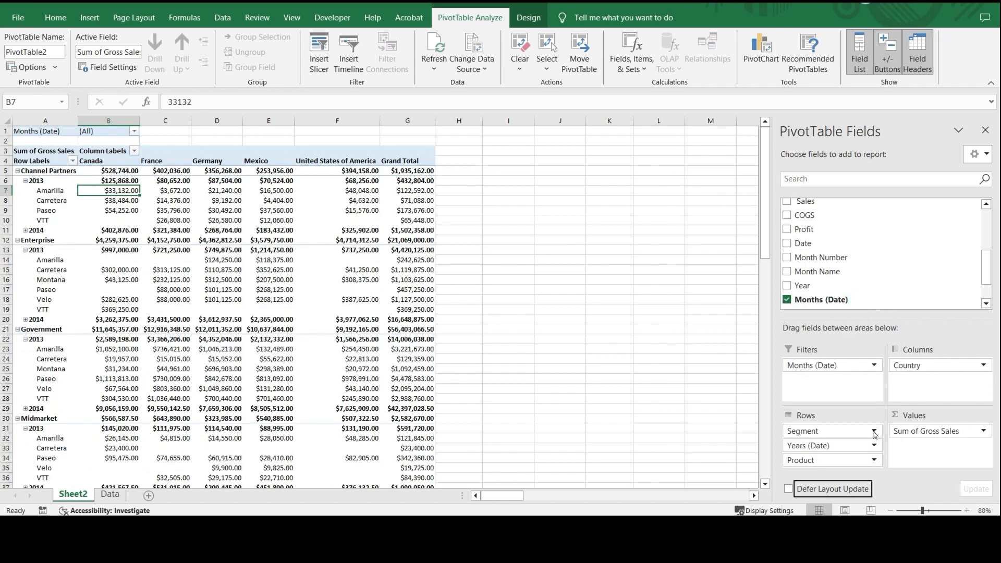
pyautogui.click(835, 447)
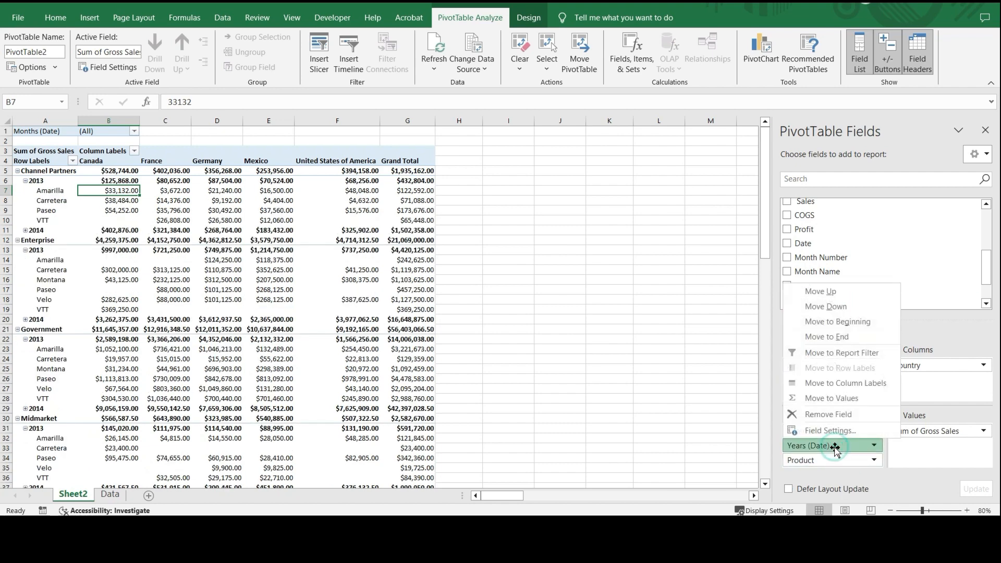
pyautogui.click(836, 292)
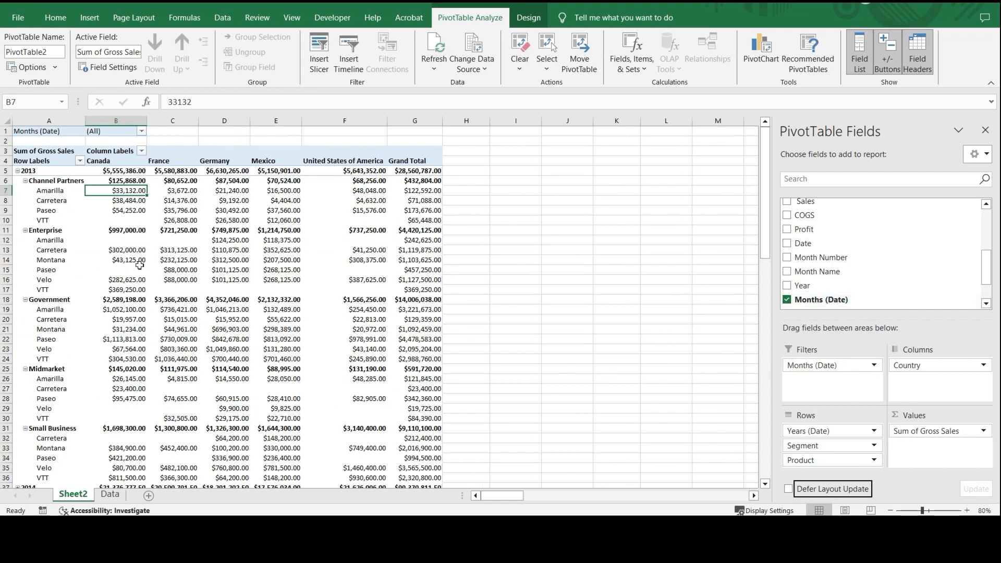
# Step: Collapse the entire Segment field in the PivotTable so the product rows are hidden
pyautogui.click(42, 182)
pyautogui.rightClick(43, 183)
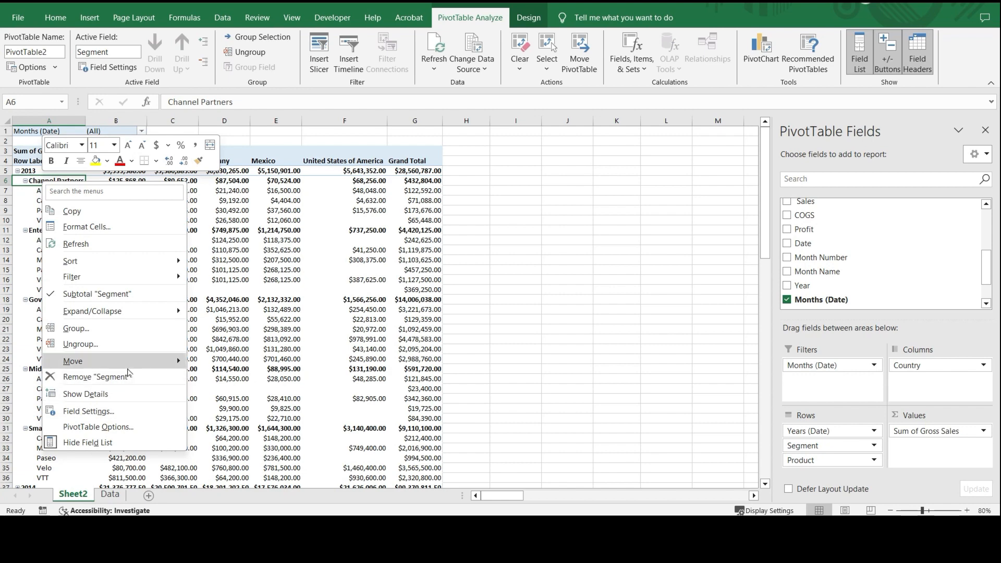
pyautogui.moveTo(141, 312)
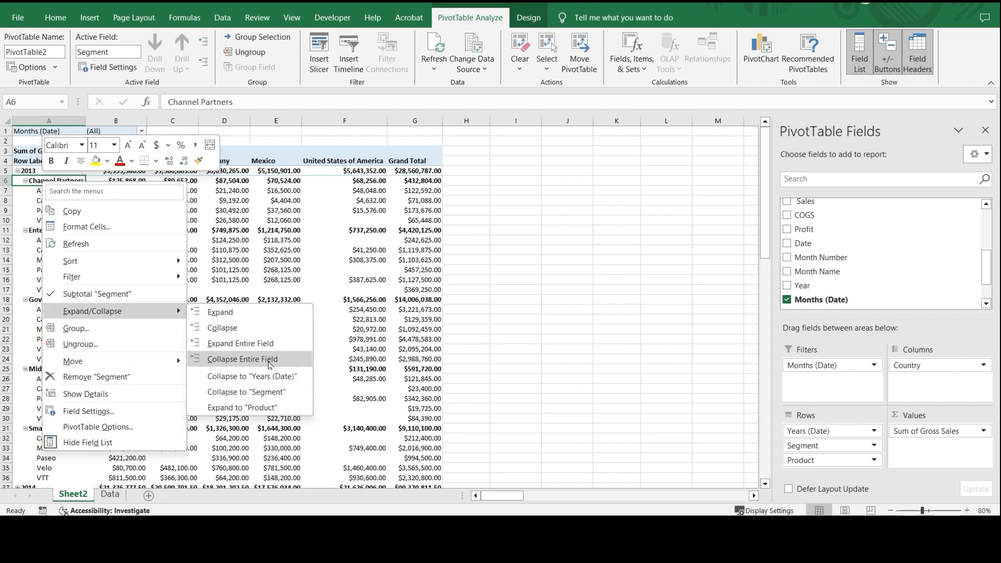
pyautogui.click(269, 361)
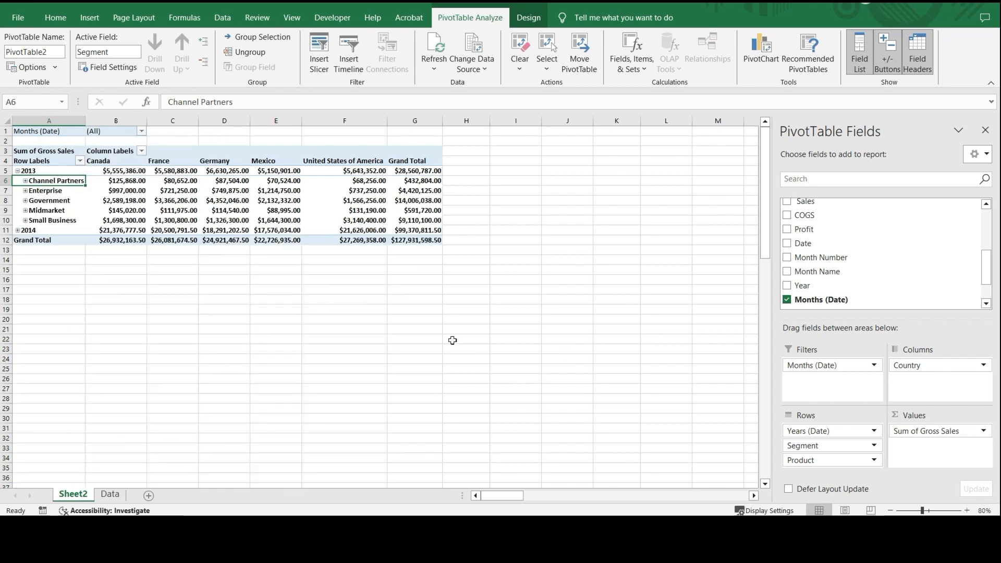
# Step: Collapse and re-expand 2013, and briefly expand its Channel Partners and Enterprise segments to examine their product sales
pyautogui.click(17, 171)
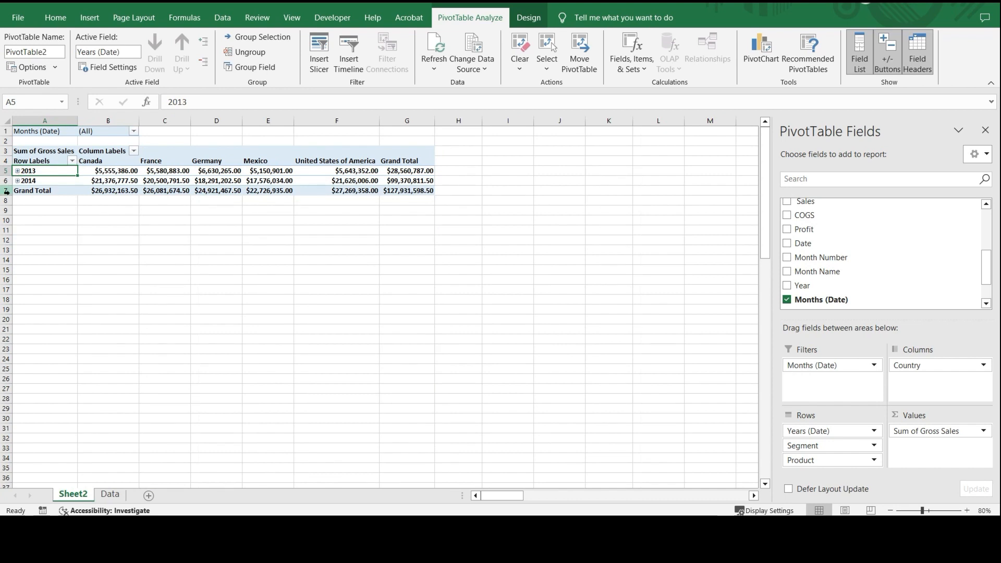
pyautogui.click(17, 171)
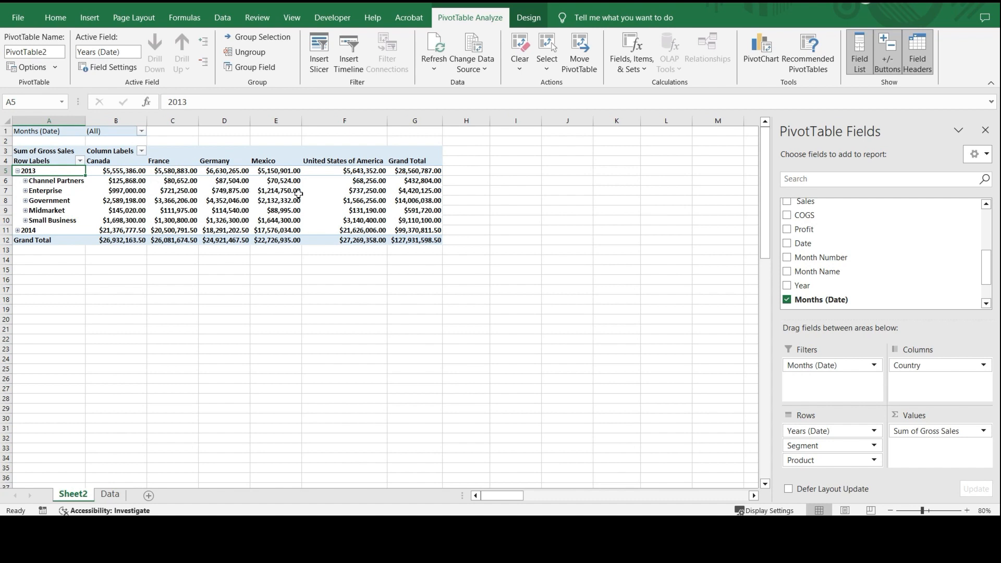
pyautogui.click(25, 180)
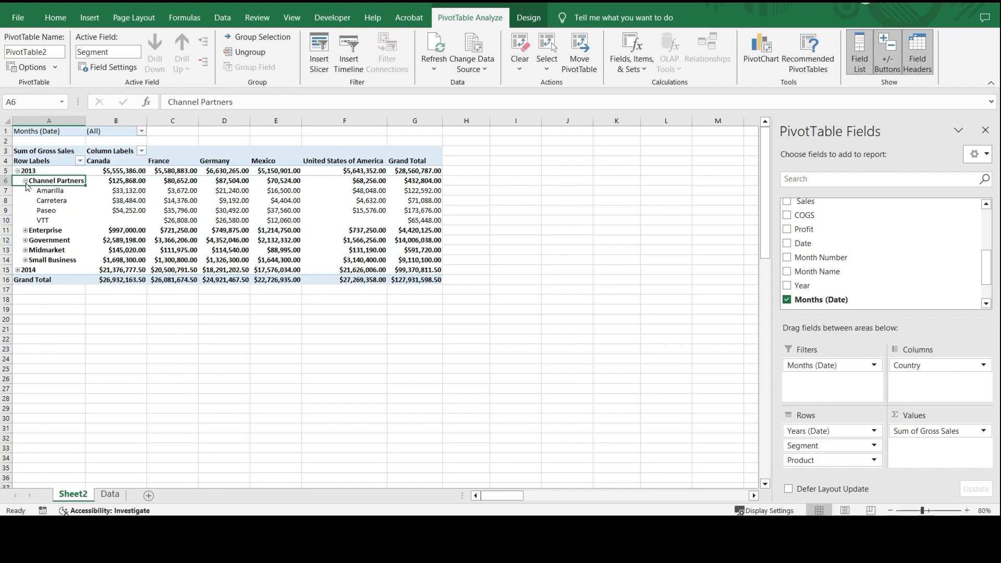
pyautogui.click(25, 230)
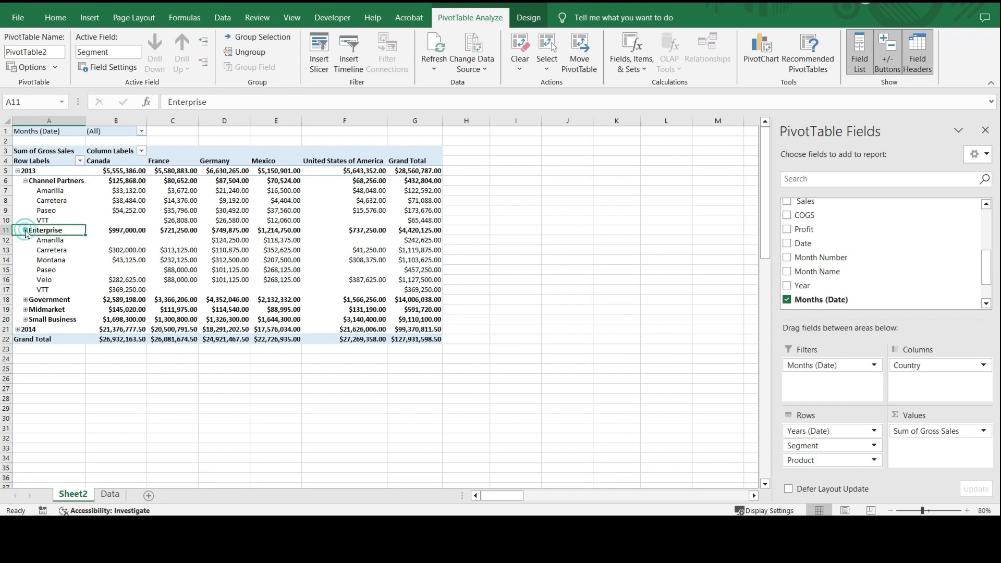
pyautogui.click(25, 231)
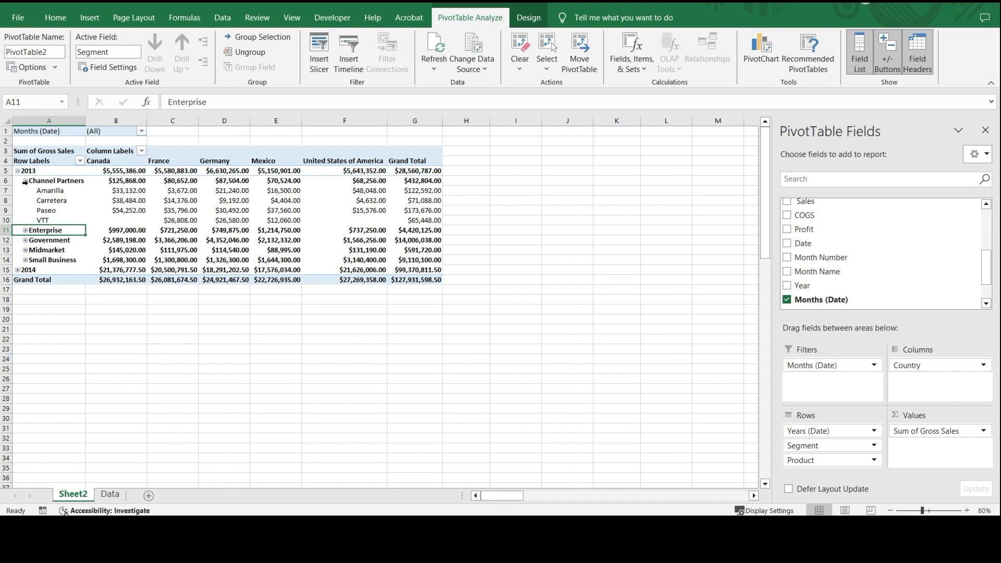
pyautogui.click(25, 181)
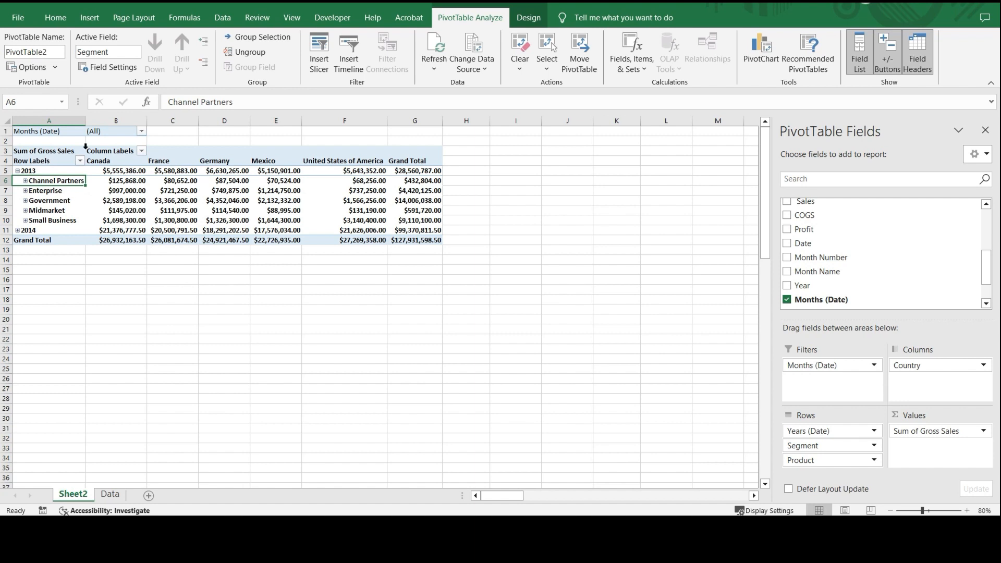
# Step: View the month choices in the report filter and remove Months (Date) from the PivotTable filters
pyautogui.click(142, 131)
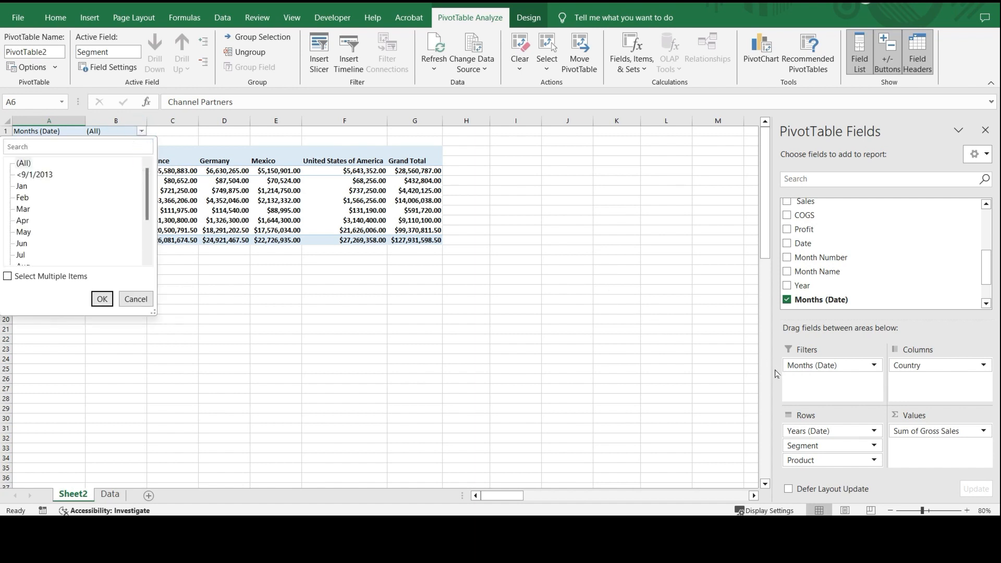
pyautogui.click(754, 374)
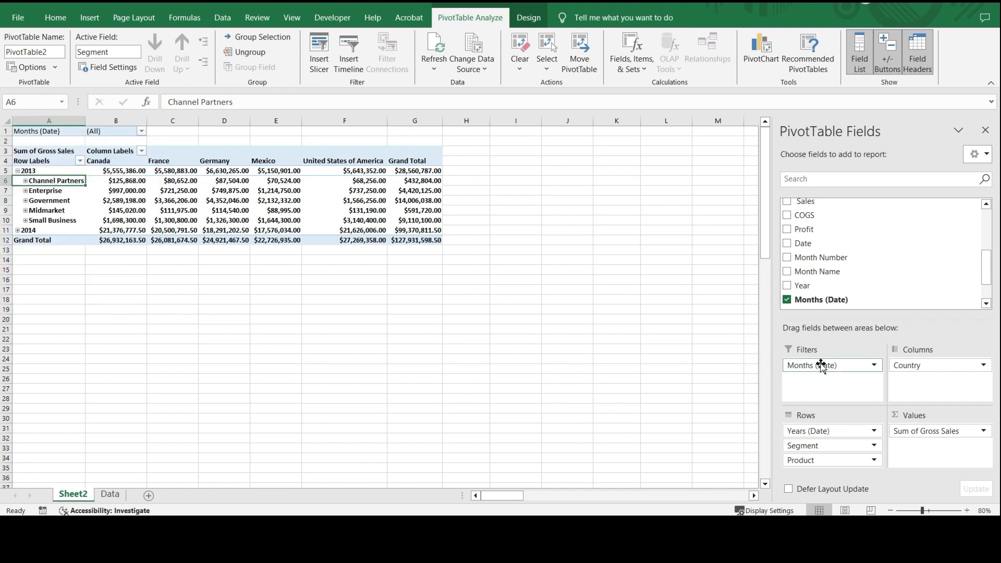
pyautogui.moveTo(821, 366); pyautogui.dragTo(821, 365)
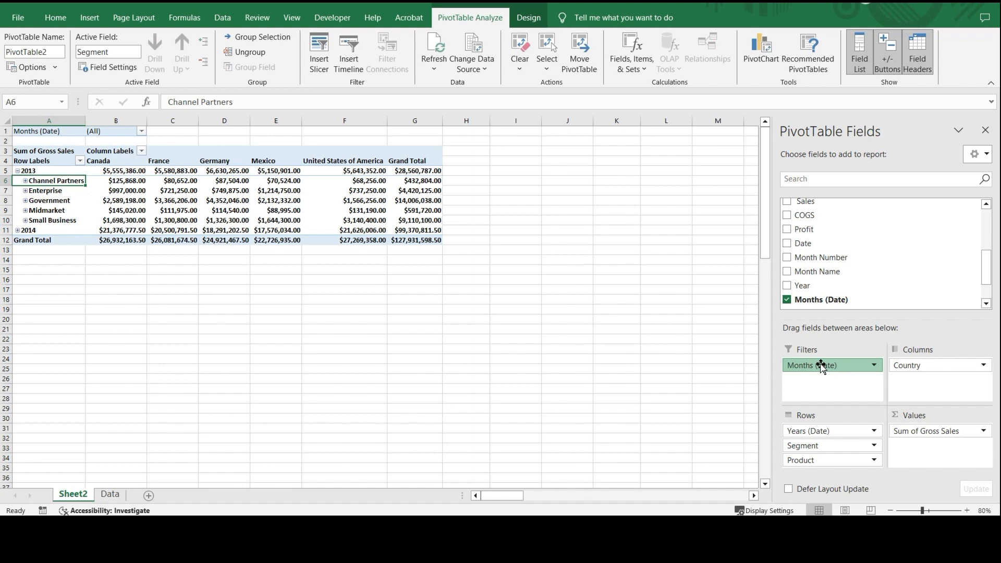
pyautogui.moveTo(821, 366); pyautogui.dragTo(733, 365)
# Step: Move the Segment field to the filters area and filter the PivotTable to the Government segment
pyautogui.moveTo(990, 266); pyautogui.dragTo(987, 219)
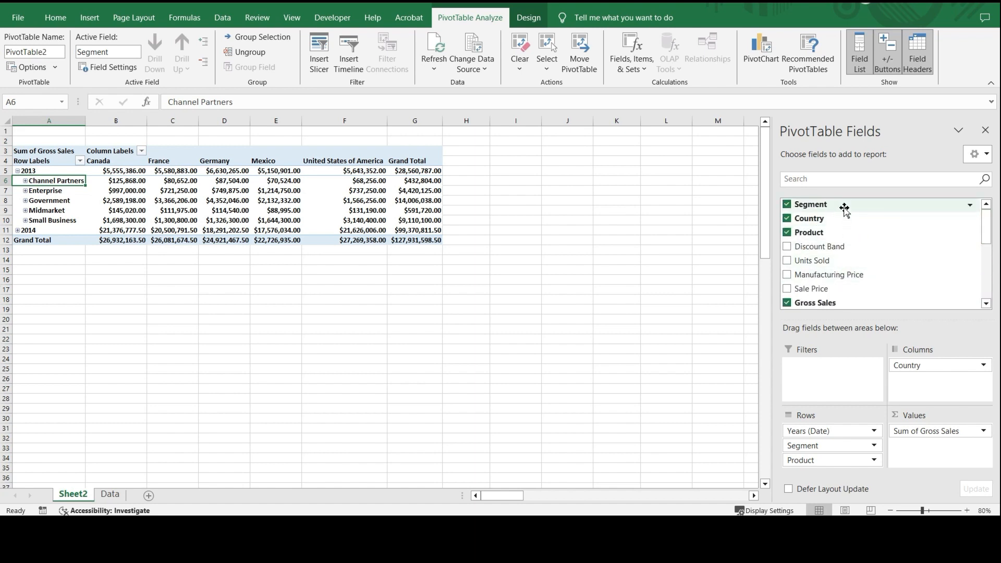
pyautogui.moveTo(844, 208); pyautogui.dragTo(853, 388)
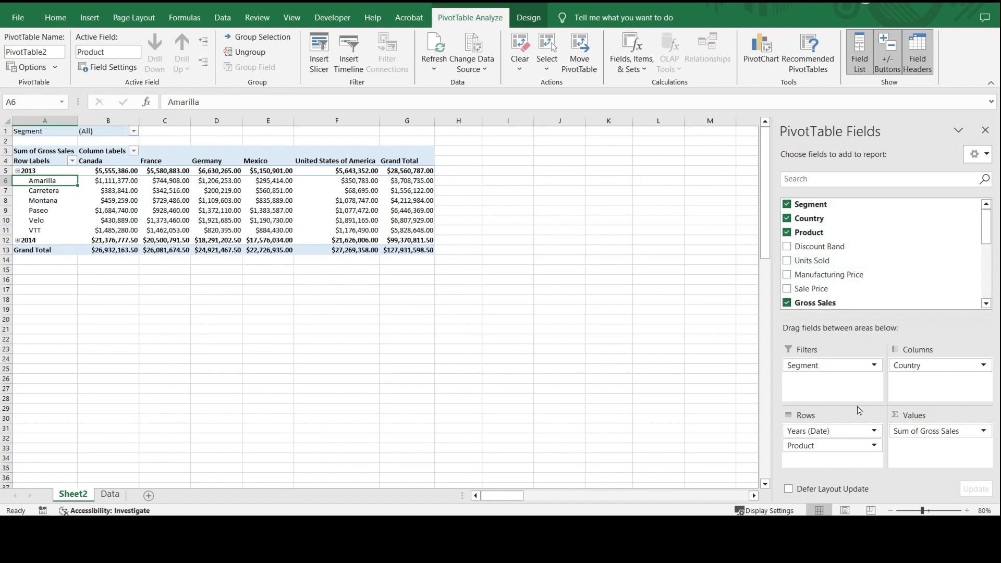
pyautogui.click(134, 131)
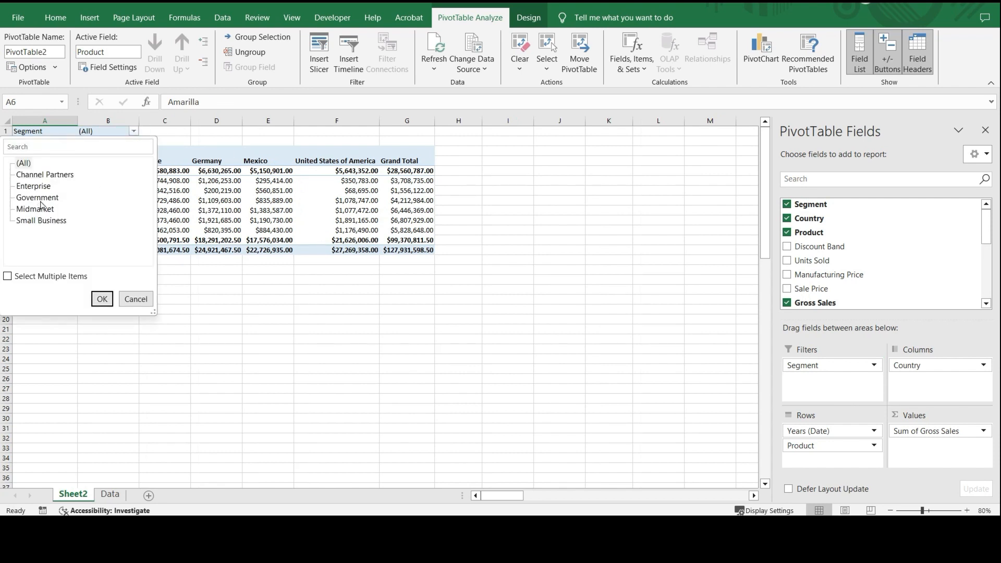
pyautogui.click(39, 199)
pyautogui.click(102, 299)
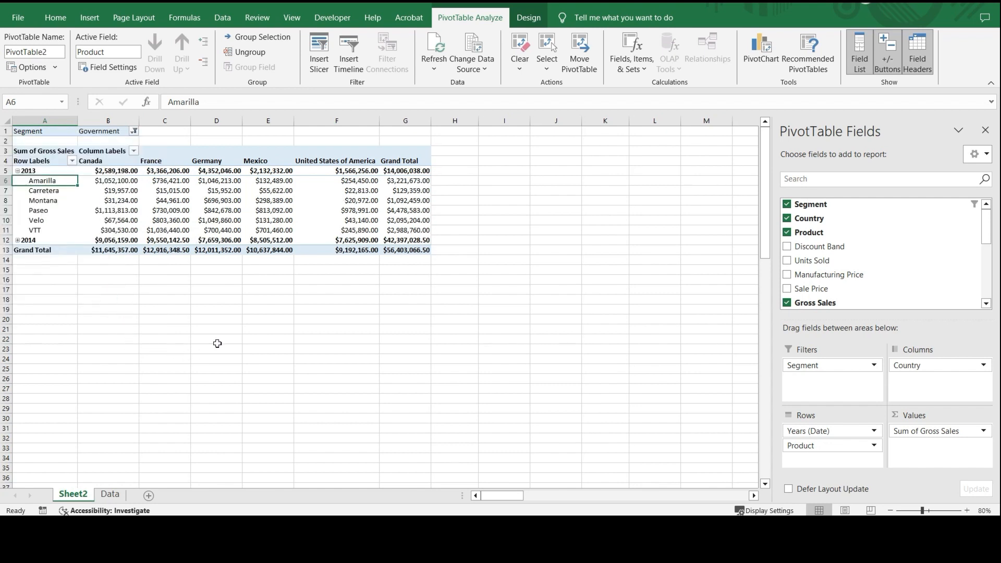
# Step: Allow multiple items in the Segment filter and include Enterprise along with Government
pyautogui.click(135, 132)
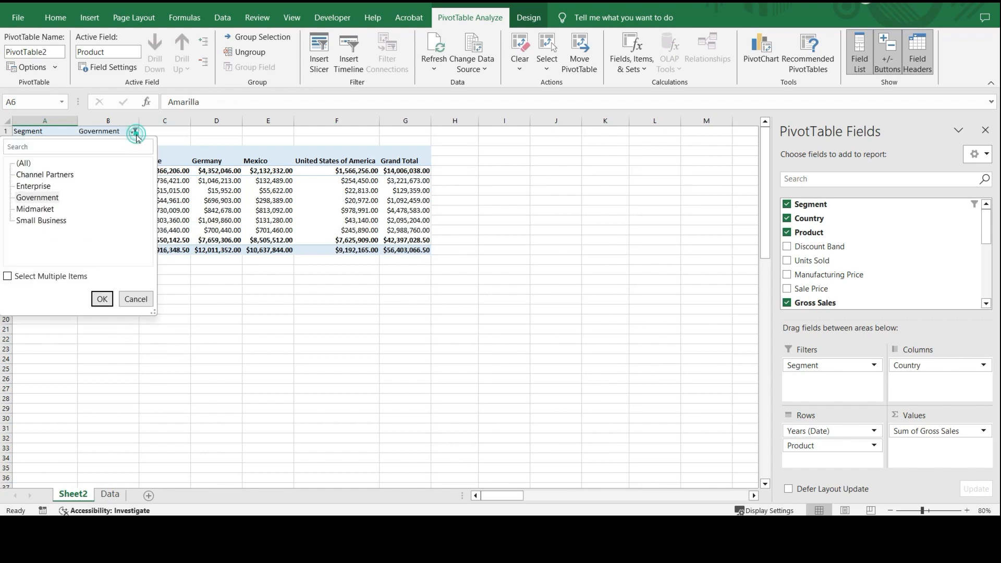
pyautogui.click(27, 278)
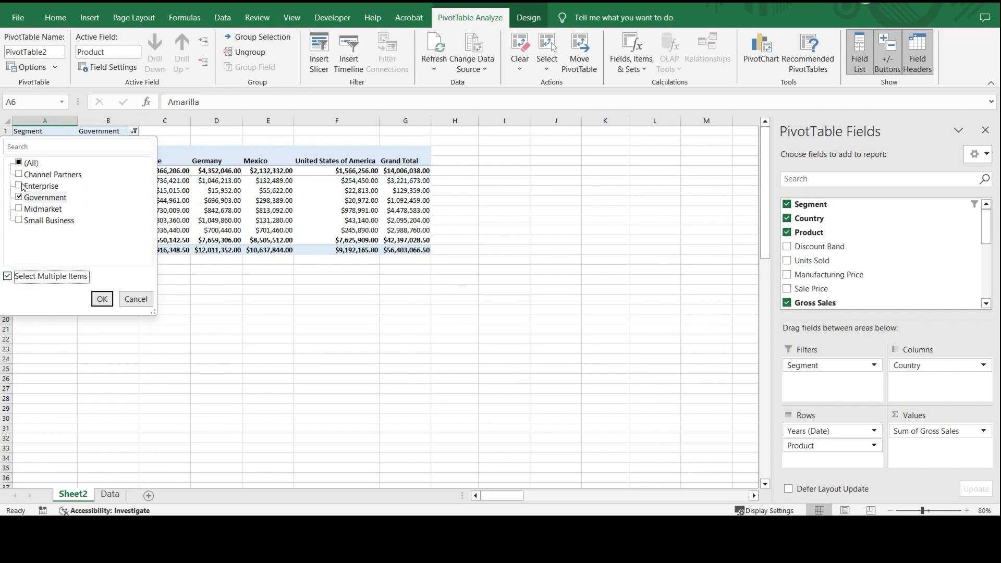
pyautogui.click(19, 187)
pyautogui.click(101, 299)
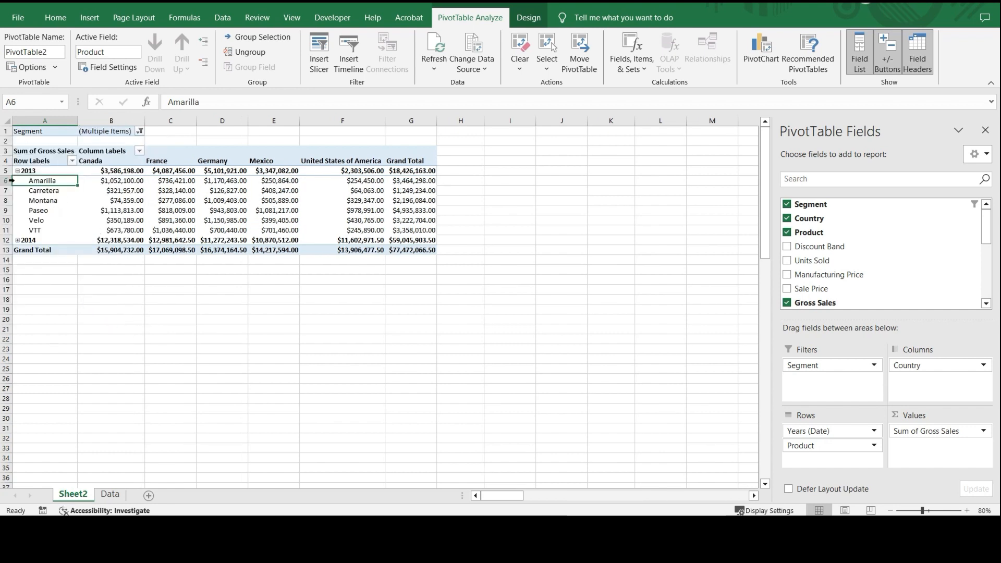
# Step: Collapse the 2013 product rows and remove Segment from the PivotTable filters
pyautogui.click(17, 171)
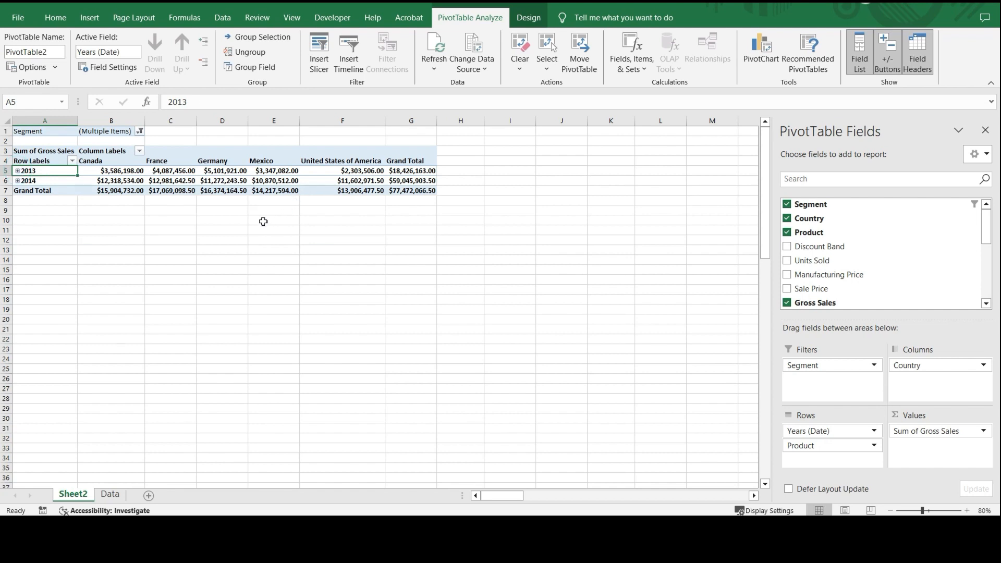
pyautogui.click(829, 367)
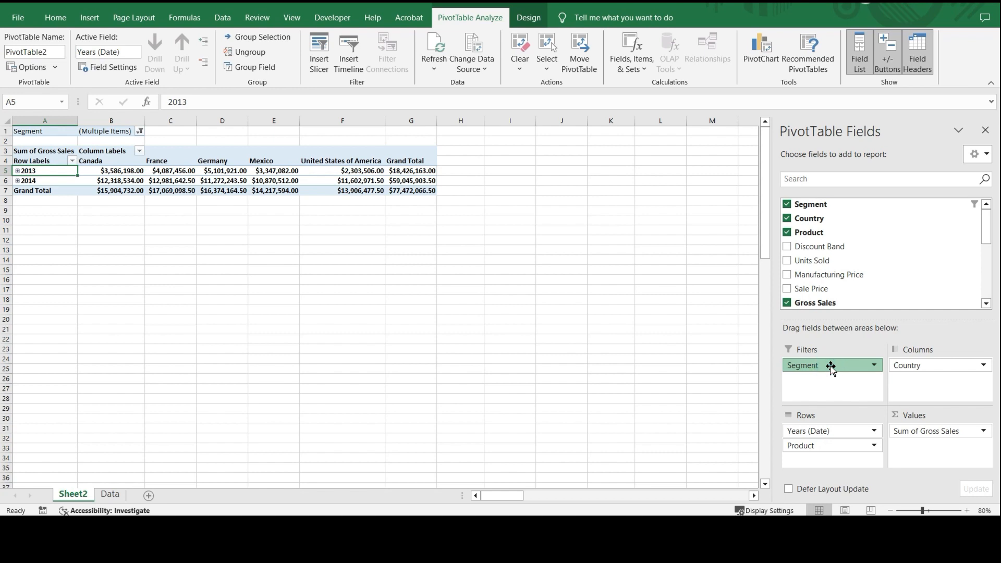
pyautogui.moveTo(831, 366); pyautogui.dragTo(697, 371)
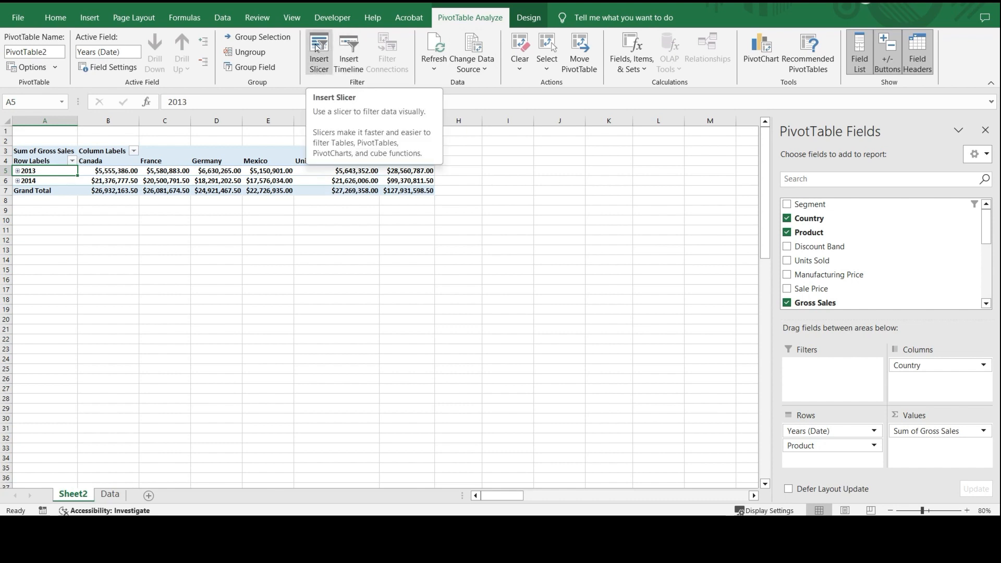
# Step: Insert a slicer for the Year field and place it in the empty cells beside the PivotTable, around columns I to K
pyautogui.click(319, 68)
pyautogui.scroll(-1, 562, 251)
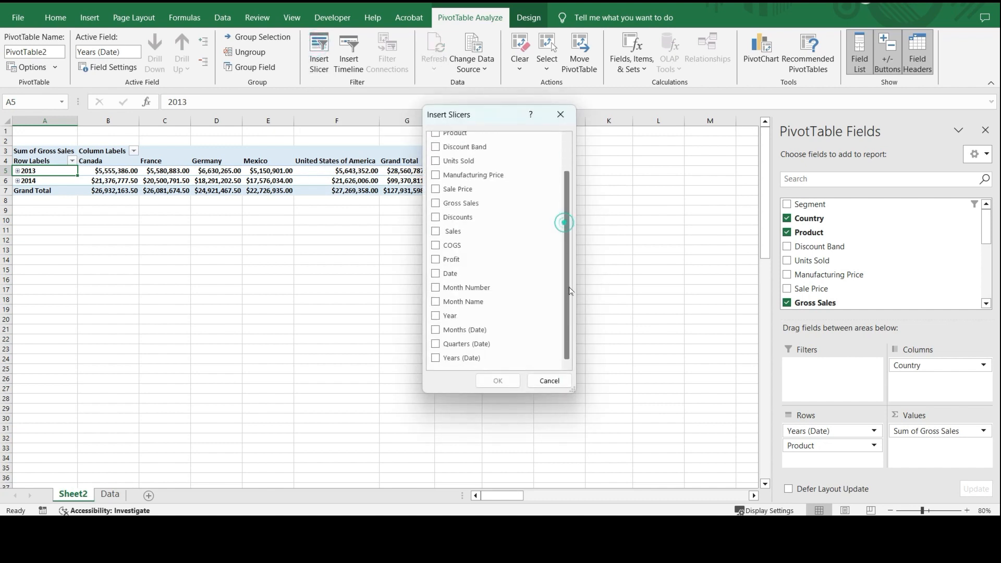
pyautogui.moveTo(494, 120); pyautogui.dragTo(563, 135)
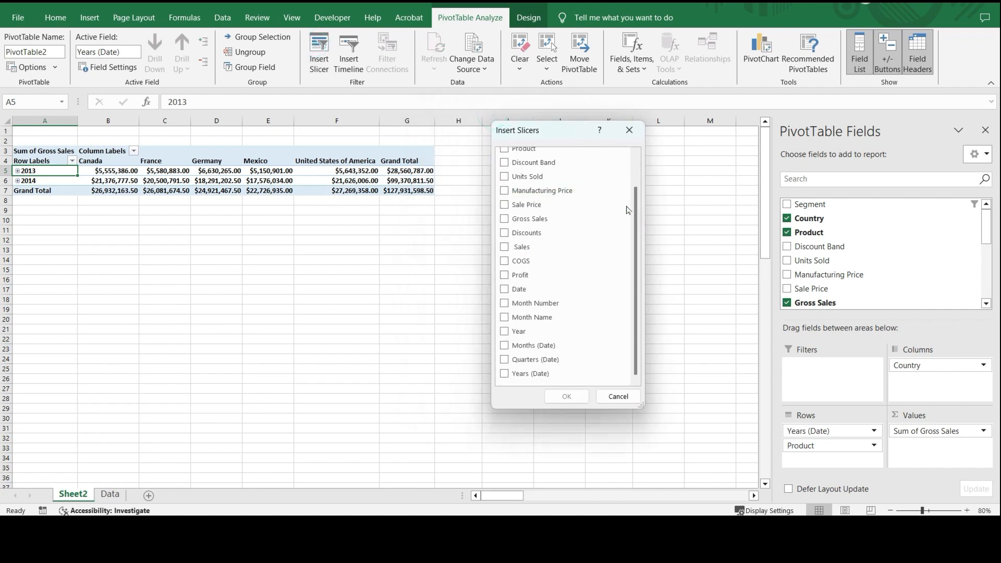
pyautogui.moveTo(636, 212); pyautogui.dragTo(643, 167)
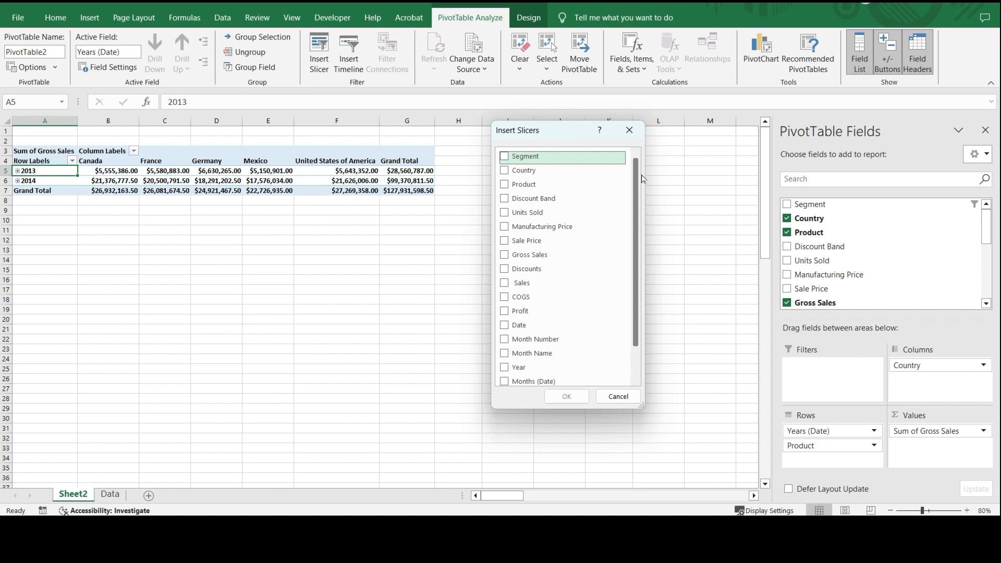
pyautogui.scroll(-1, 634, 209)
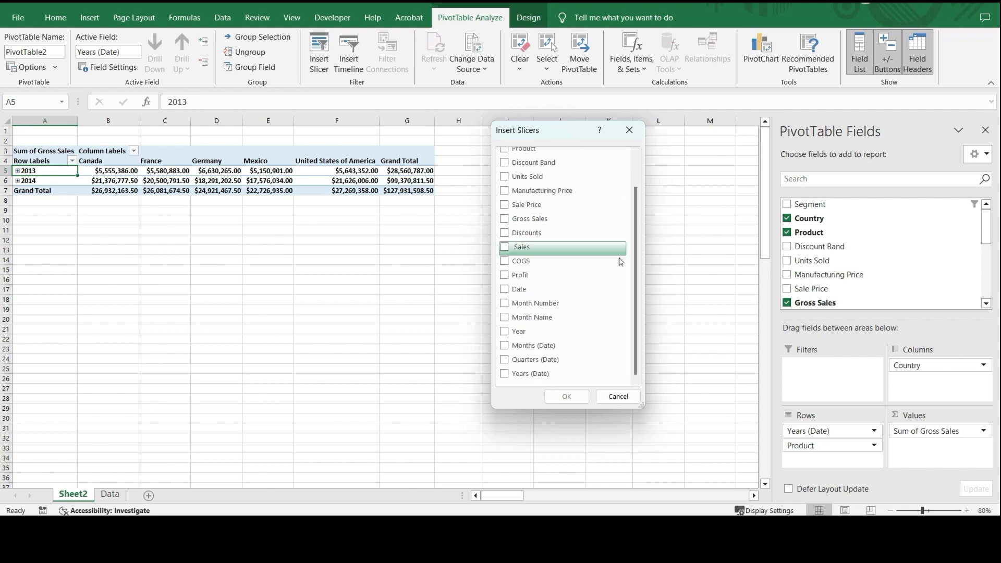
pyautogui.click(508, 335)
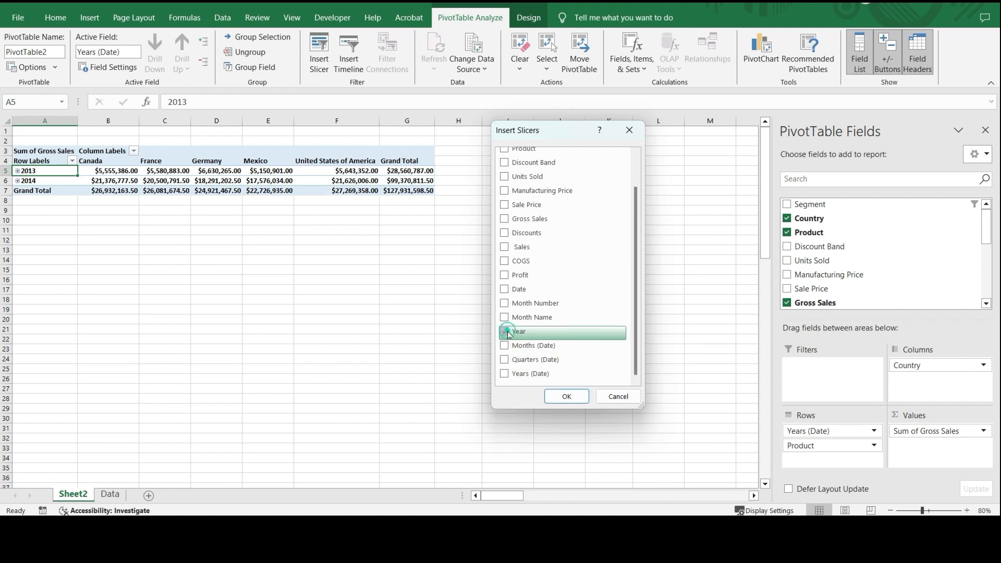
pyautogui.click(566, 396)
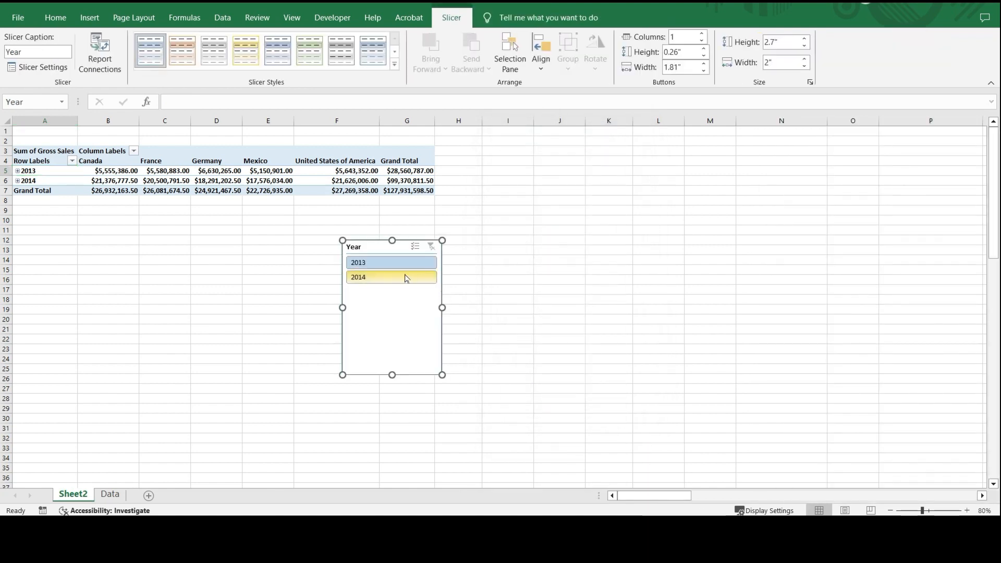
pyautogui.moveTo(371, 249); pyautogui.dragTo(541, 168)
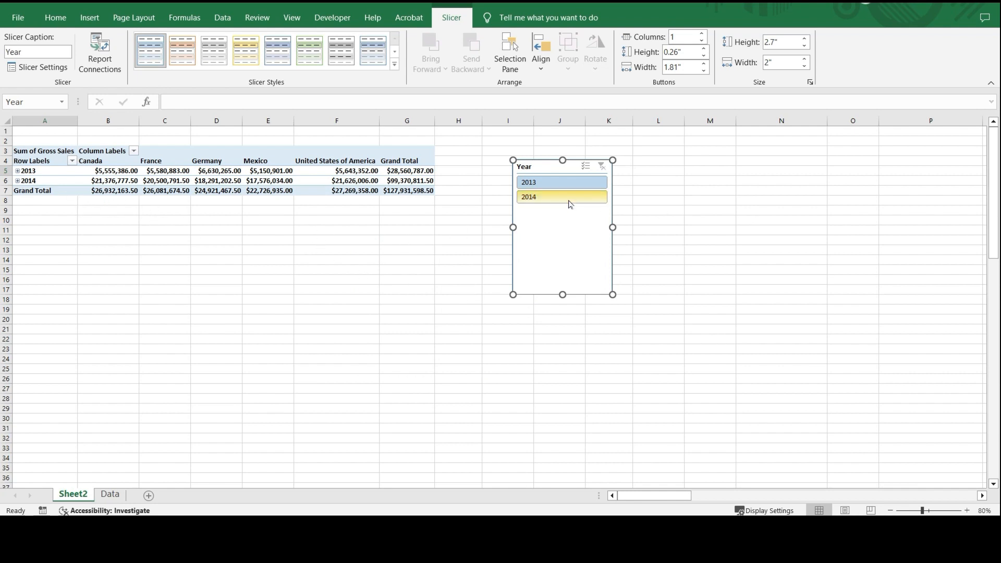
# Step: Filter the PivotTable with the Year slicer to 2013 alone and to 2014 alone, and clear the slicer's filter
pyautogui.click(574, 183)
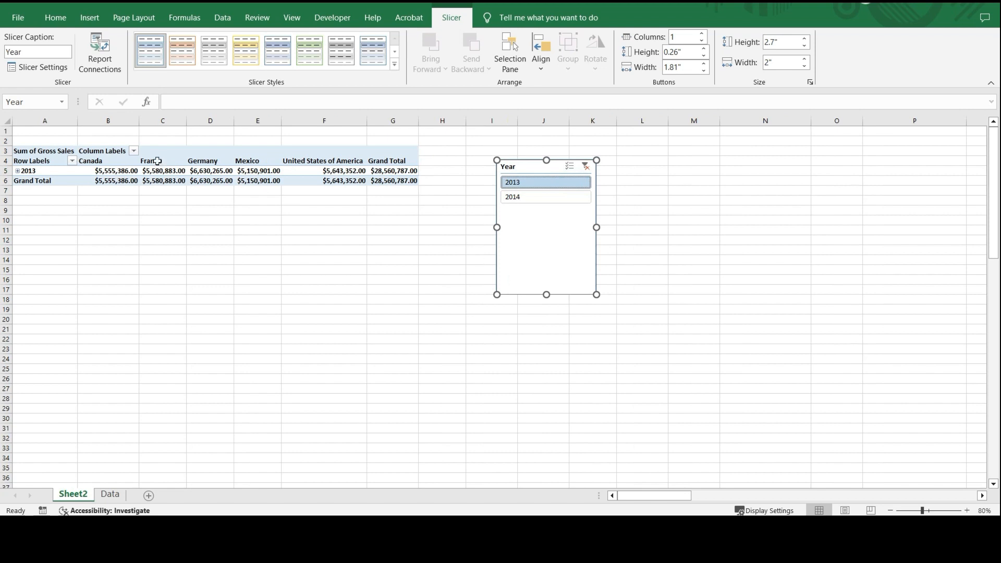
pyautogui.click(541, 197)
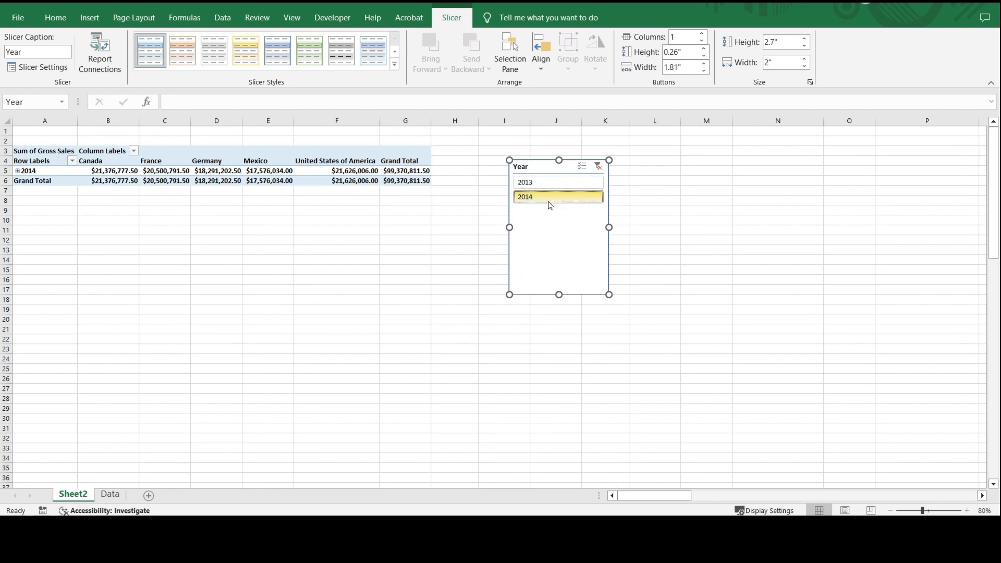
pyautogui.click(599, 170)
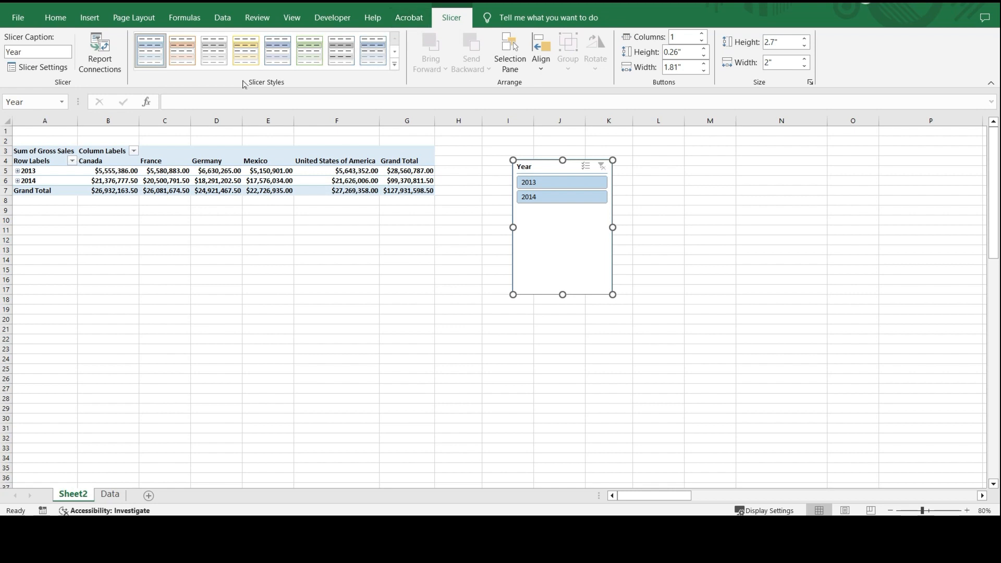
# Step: Insert slicers for the PivotTable's Segment, Country and Product fields
pyautogui.click(96, 179)
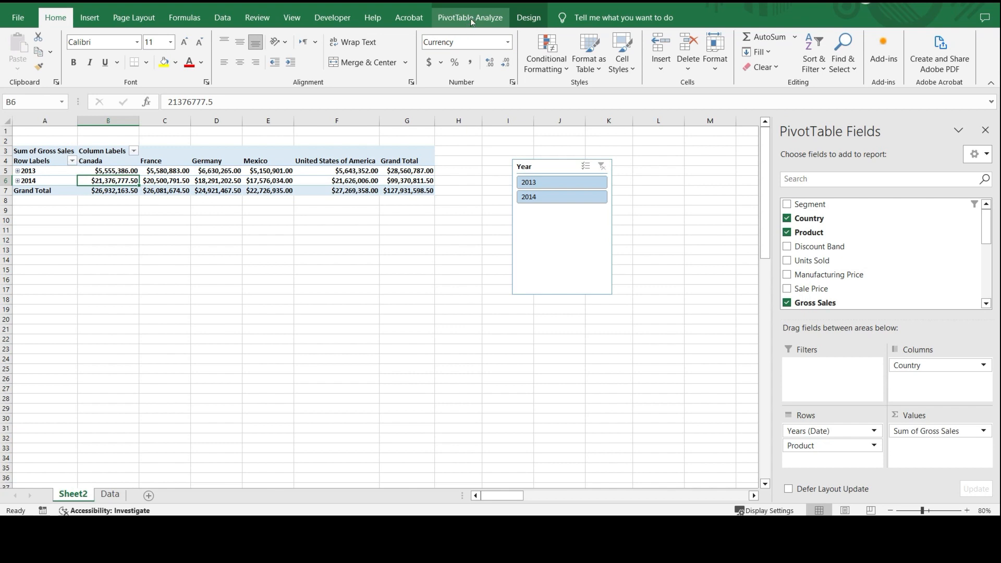
pyautogui.click(470, 19)
pyautogui.click(320, 52)
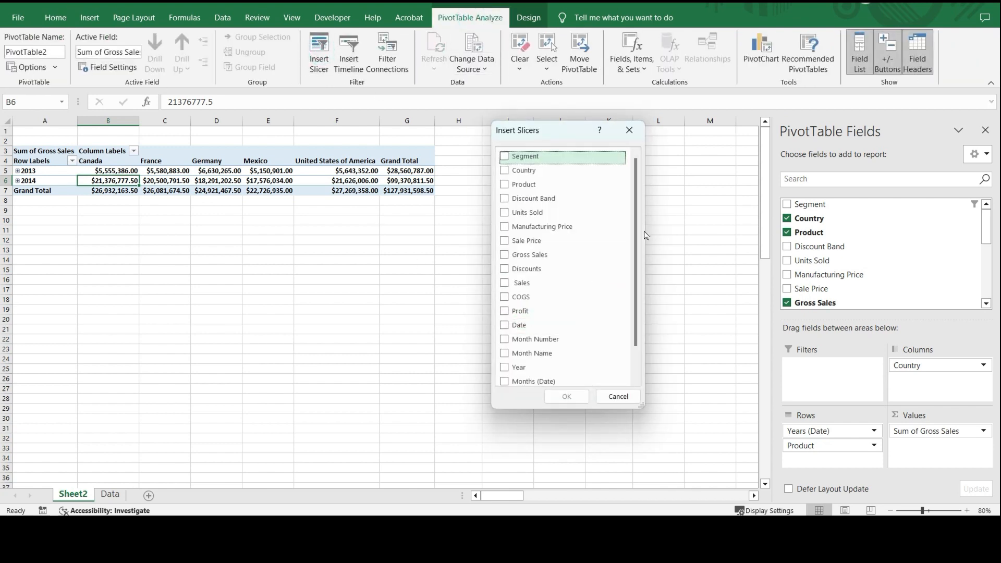
pyautogui.scroll(-1, 636, 228)
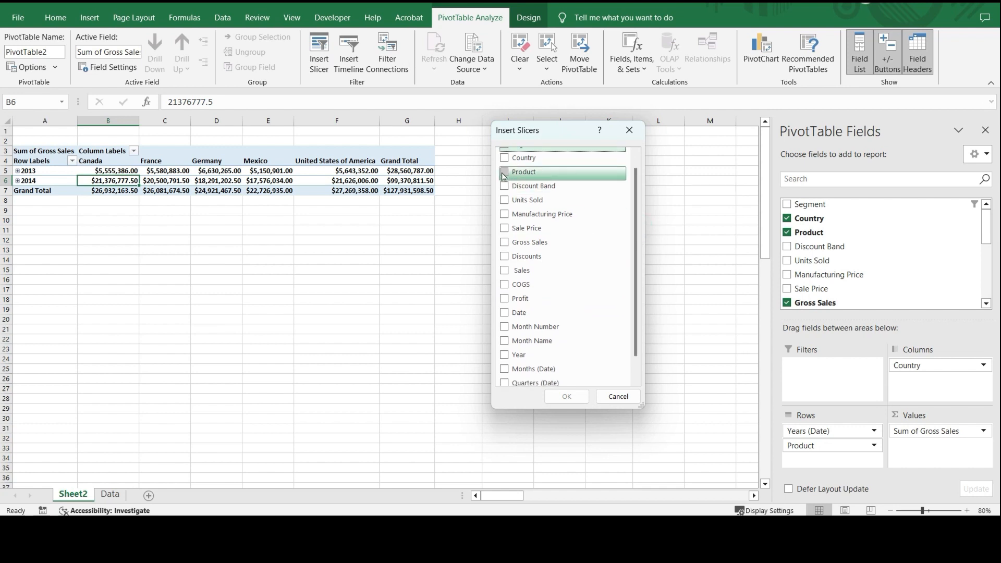
pyautogui.scroll(-1, 637, 233)
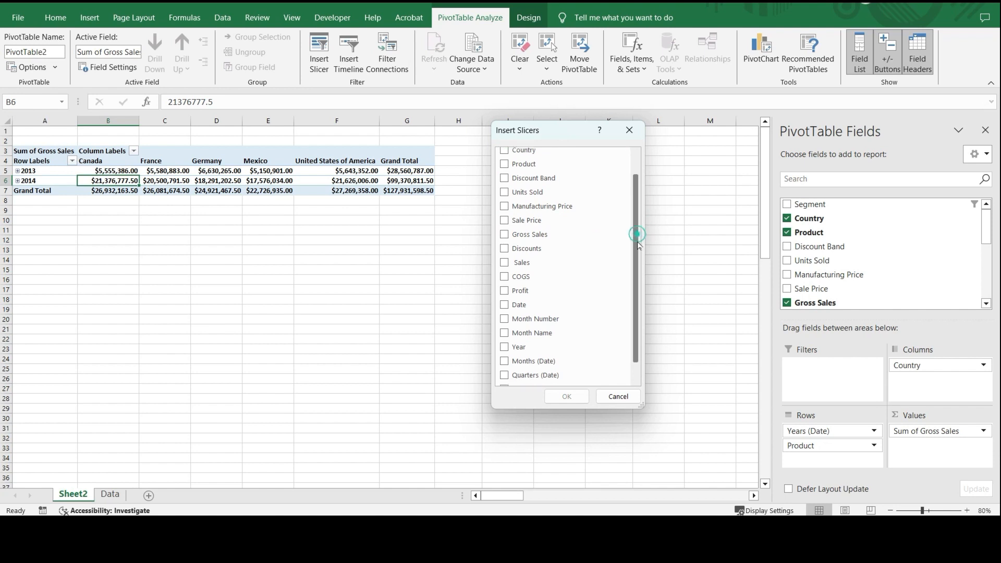
pyautogui.scroll(-1, 639, 254)
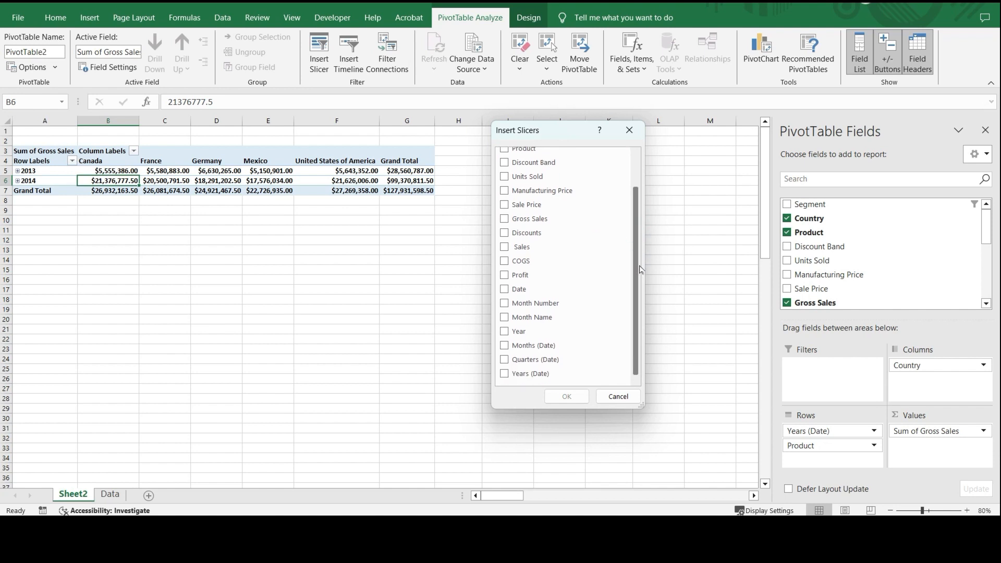
pyautogui.scroll(3, 640, 269)
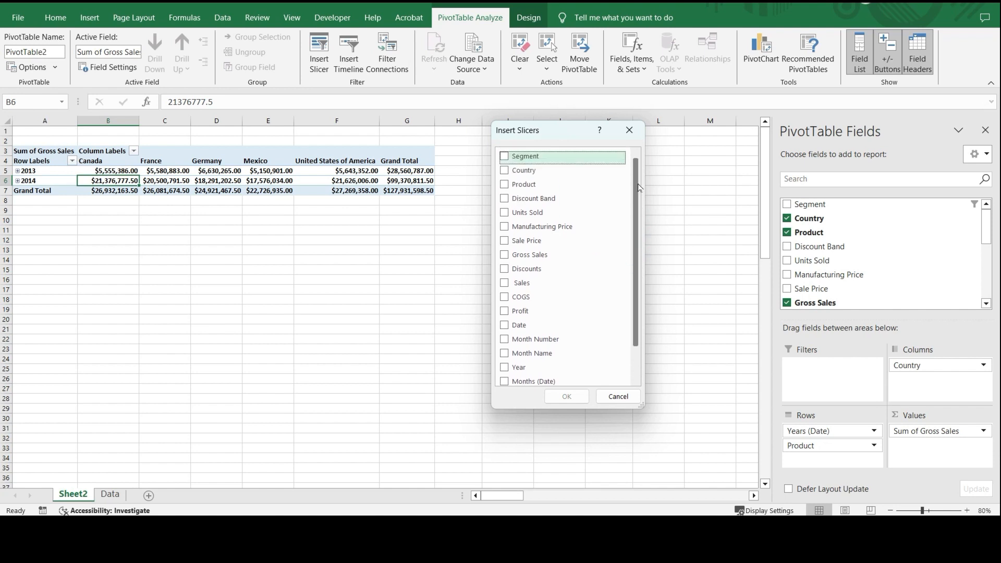
pyautogui.click(505, 170)
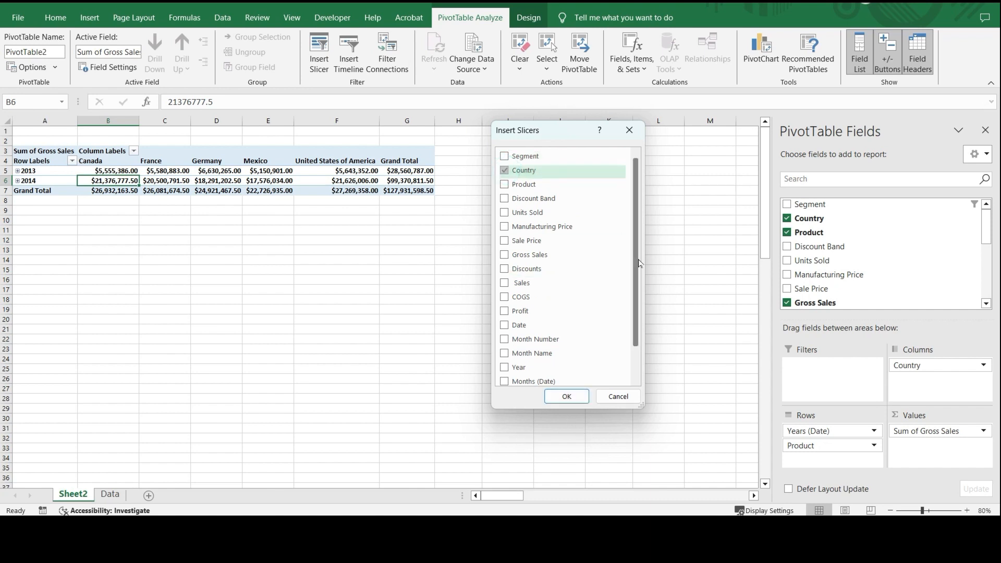
pyautogui.click(505, 157)
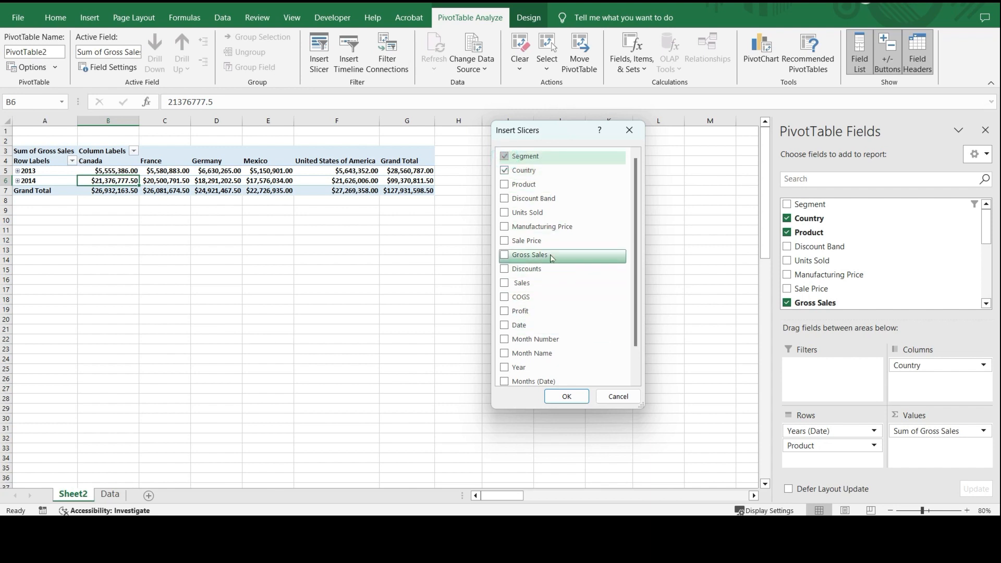
pyautogui.click(502, 185)
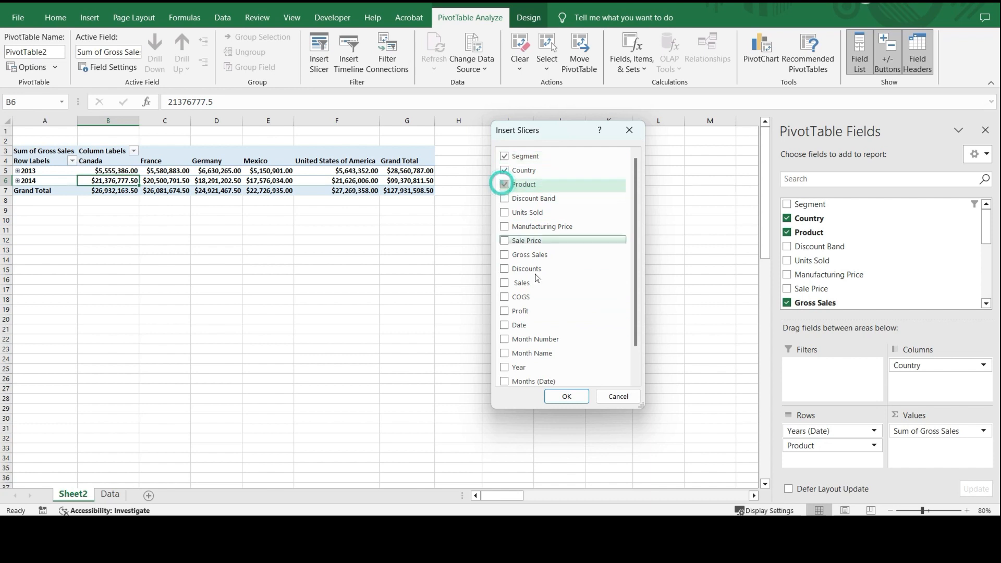
pyautogui.click(567, 396)
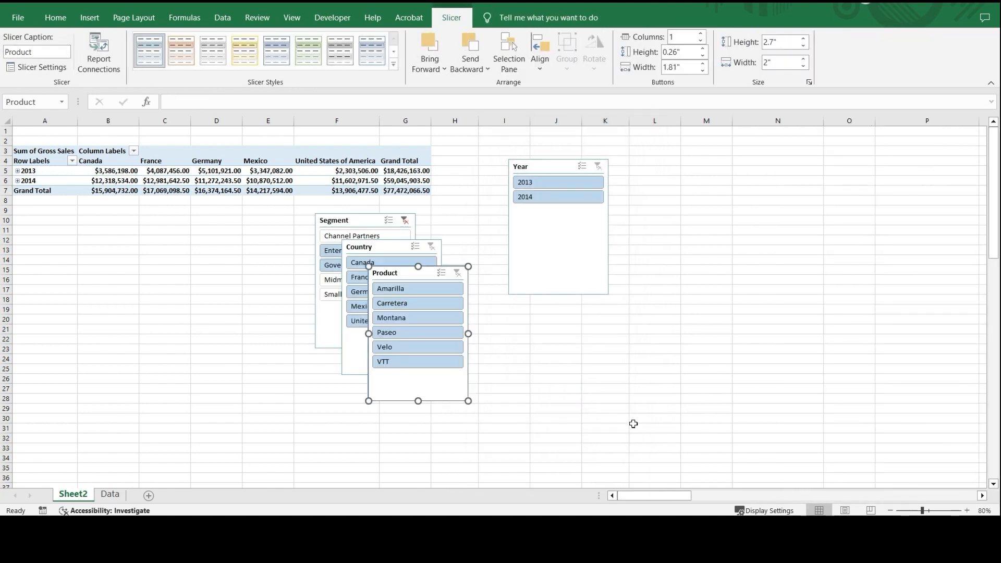
# Step: Arrange the slicers in a grid with Country beside Year, Product below Year and Segment beside Product, and clear the Segment filter
pyautogui.click(402, 272)
pyautogui.moveTo(402, 272); pyautogui.dragTo(545, 306)
pyautogui.moveTo(383, 243); pyautogui.dragTo(651, 170)
pyautogui.moveTo(357, 220); pyautogui.dragTo(658, 305)
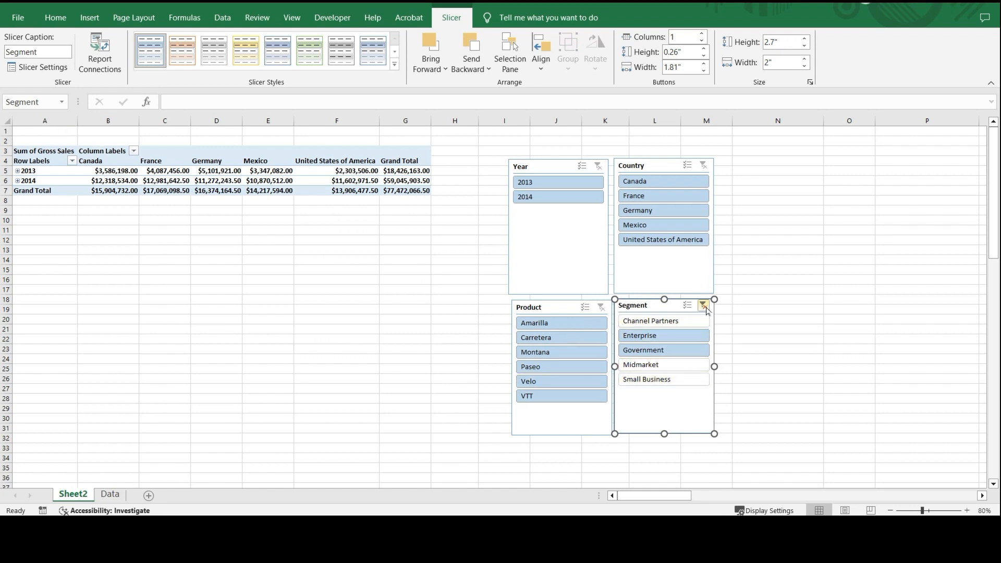
pyautogui.click(703, 305)
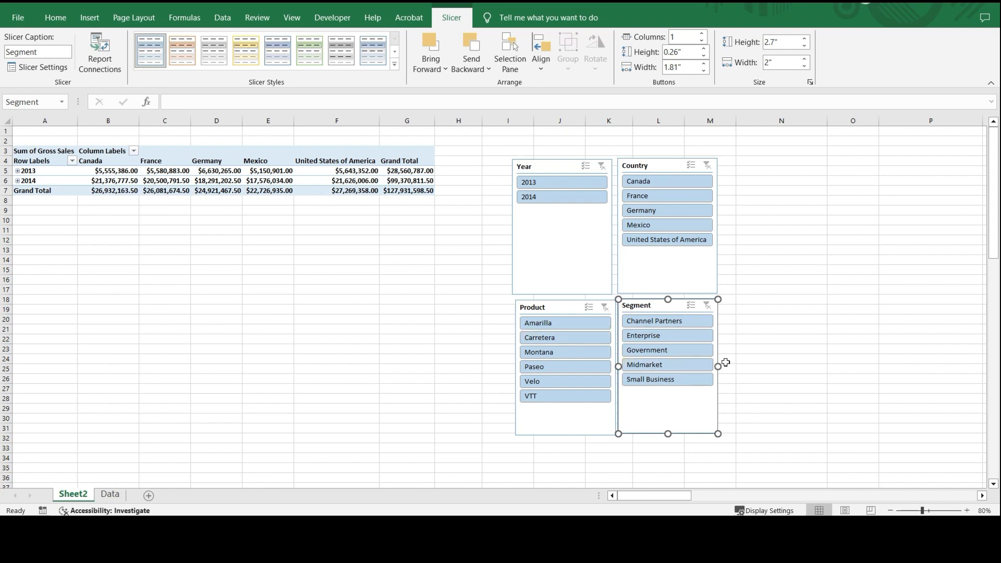
# Step: Filter the PivotTable with the slicers to the product Amarilla, the year 2013 and the country France
pyautogui.click(562, 328)
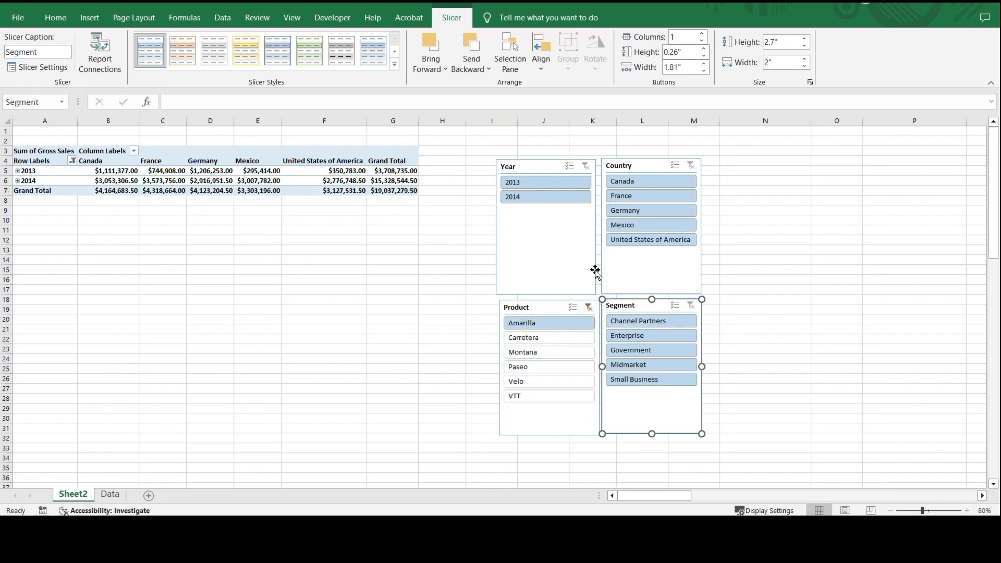
pyautogui.click(545, 182)
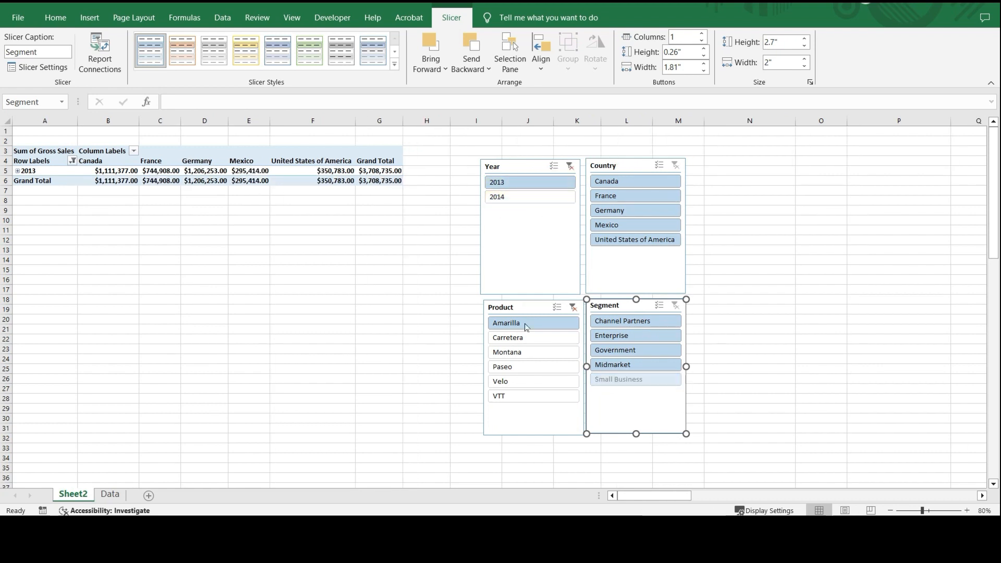
pyautogui.click(639, 201)
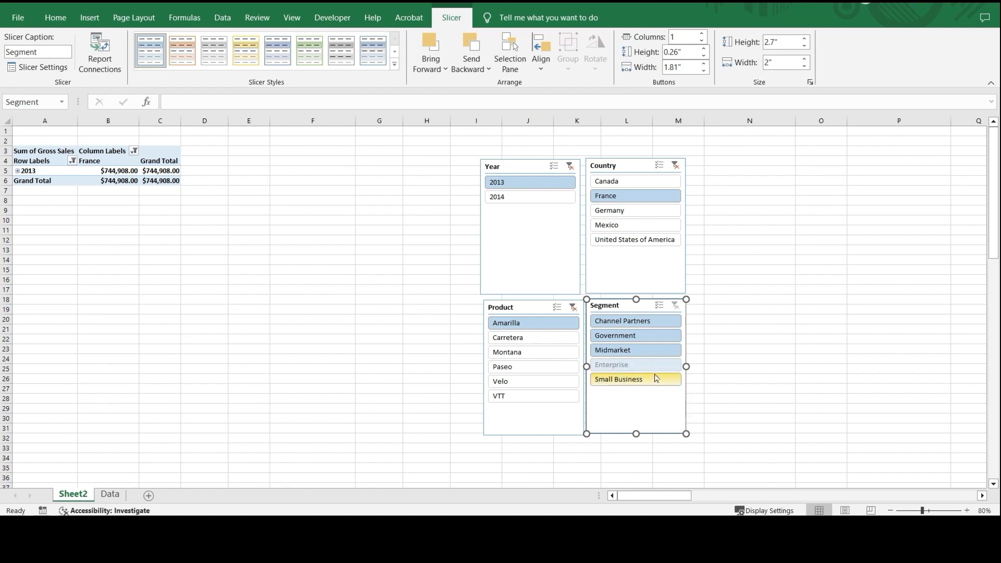
# Step: Select Montana, Amarilla and Carretera together in the Product slicer
pyautogui.keyDown('ctrl'); pyautogui.click(655, 378); pyautogui.keyUp('ctrl')
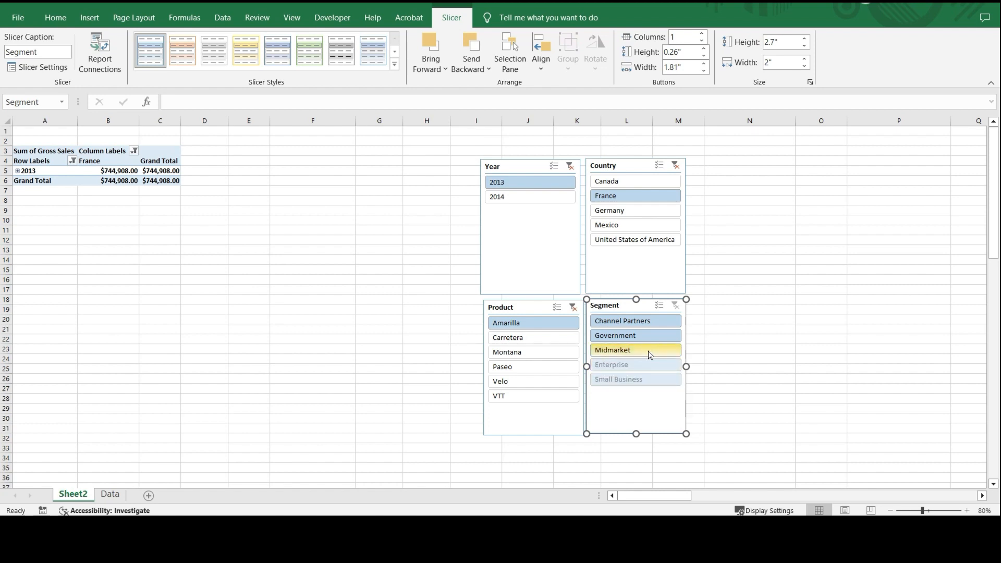
pyautogui.click(518, 354)
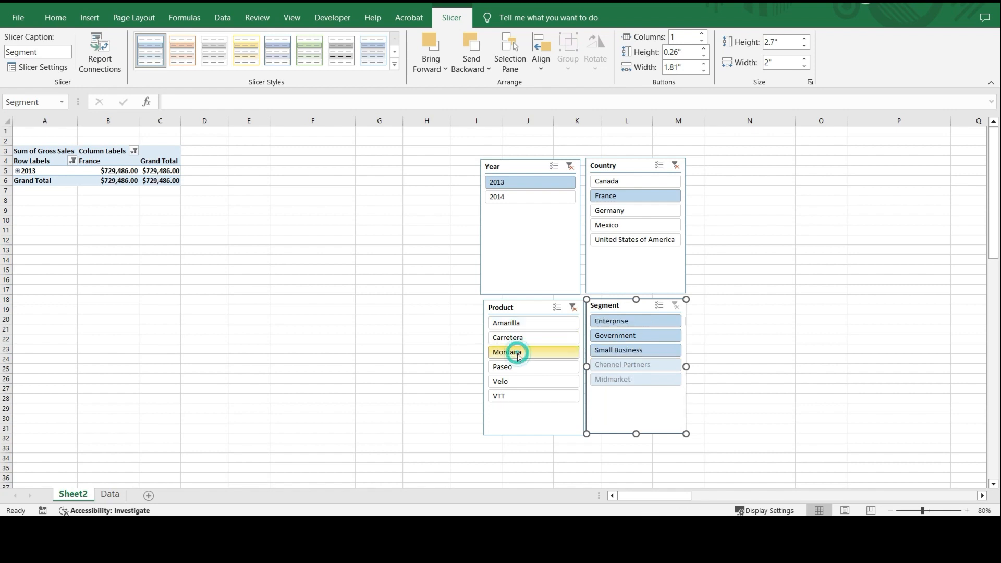
pyautogui.click(547, 325)
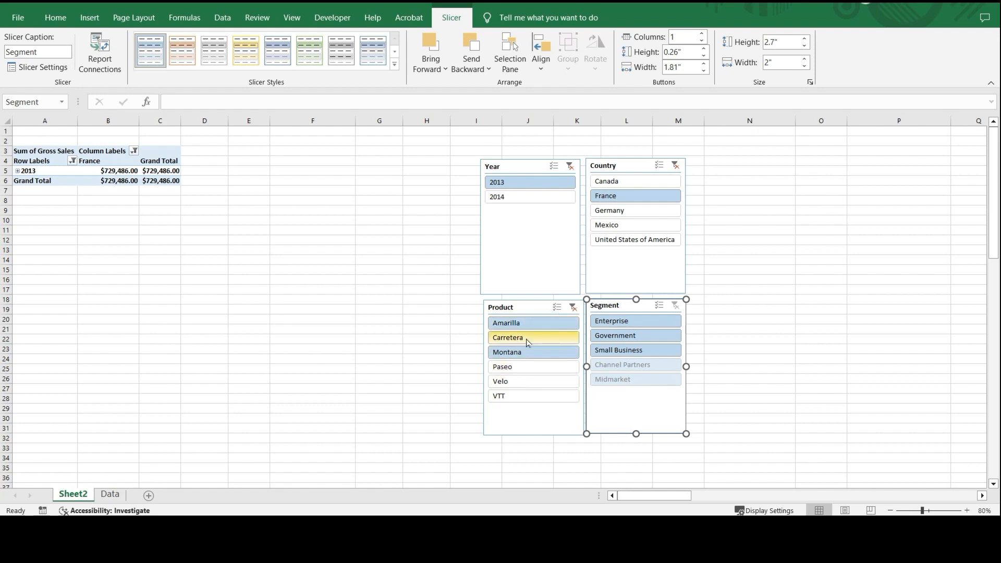
pyautogui.click(526, 338)
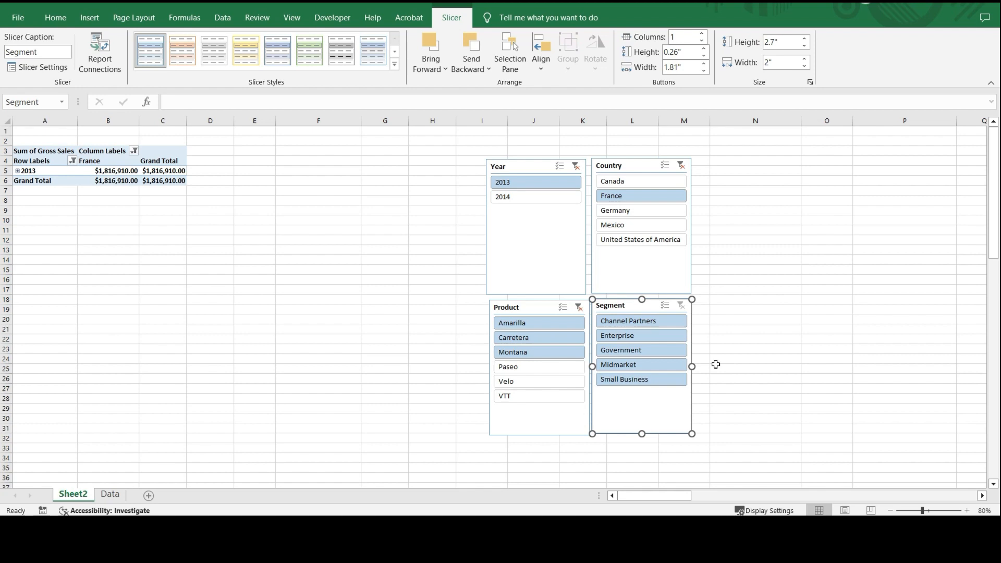
# Step: Clear the filters of the Year, Product and Country slicers
pyautogui.click(573, 166)
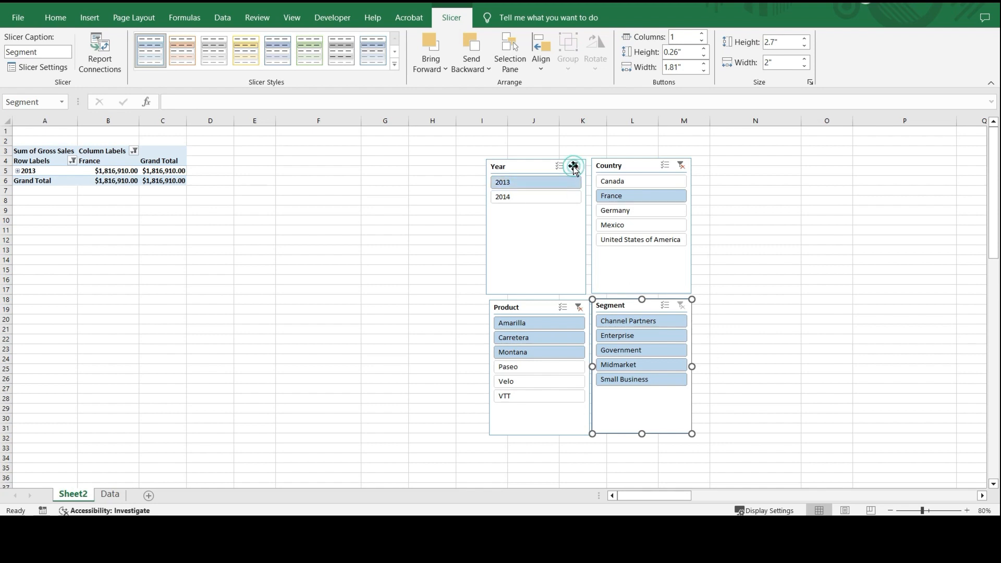
pyautogui.click(581, 308)
pyautogui.click(684, 307)
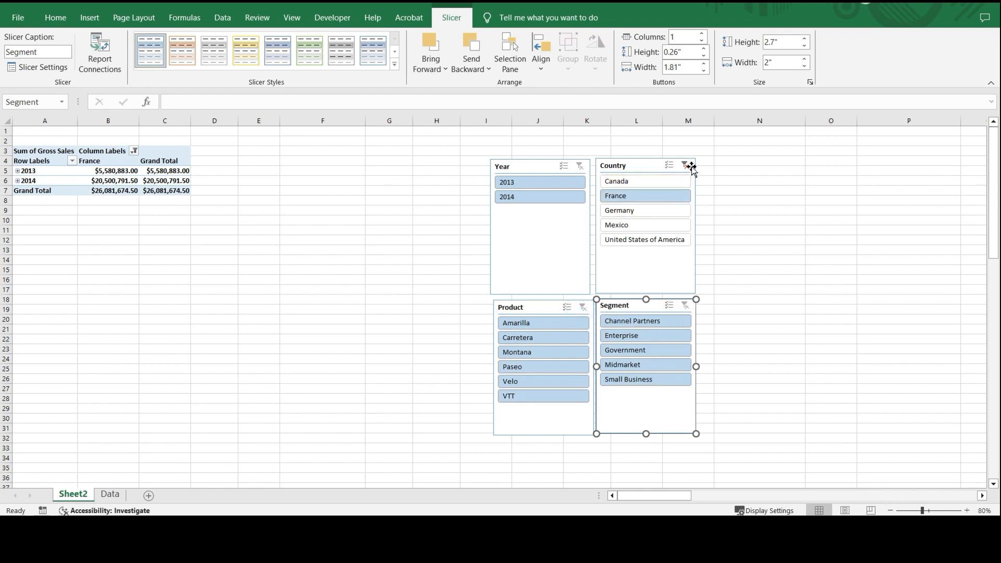
pyautogui.click(684, 166)
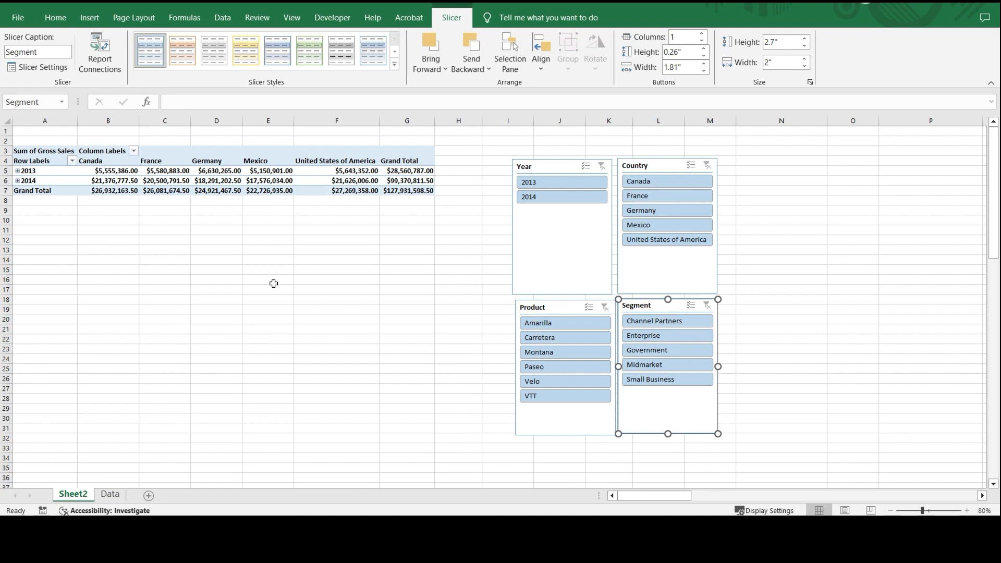
# Step: Sort the PivotTable's year rows by their Grand Total values from largest to smallest
pyautogui.moveTo(339, 173)
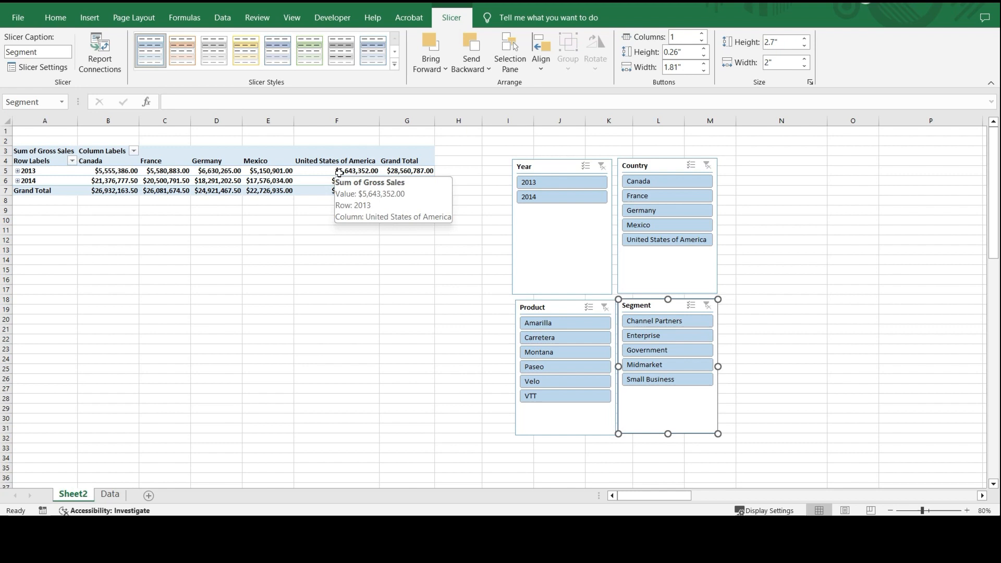
pyautogui.click(415, 171)
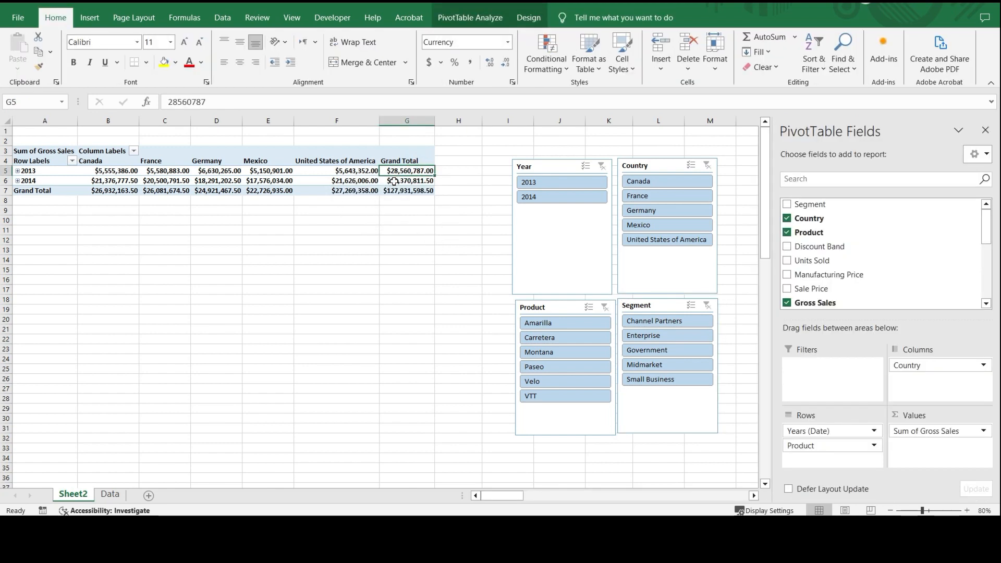
pyautogui.moveTo(394, 181)
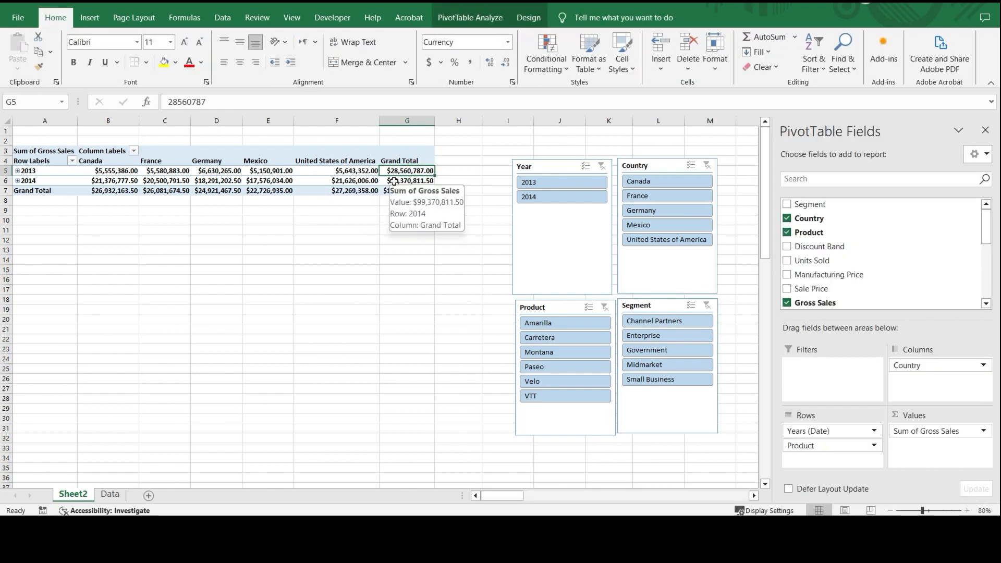
pyautogui.click(825, 72)
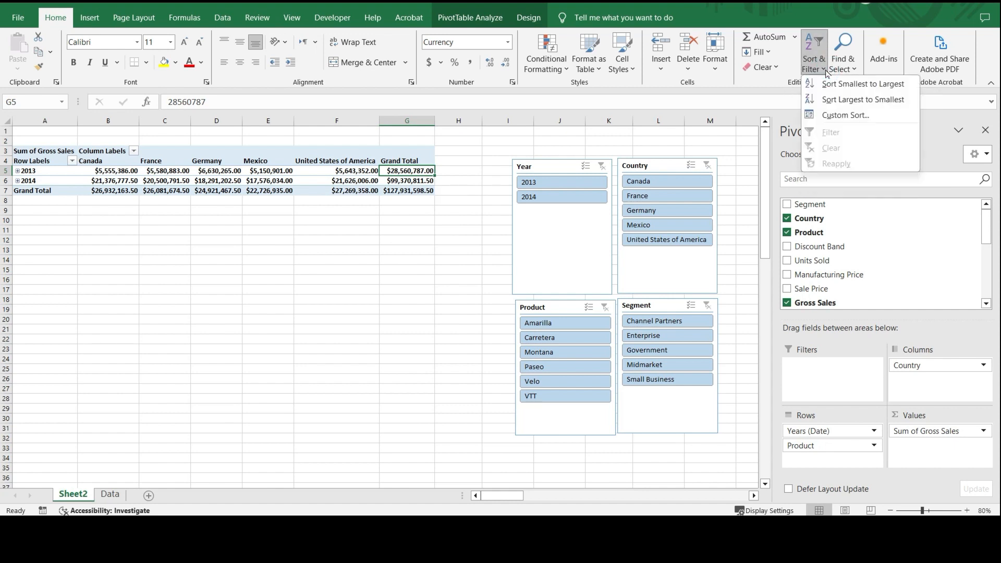
pyautogui.click(812, 102)
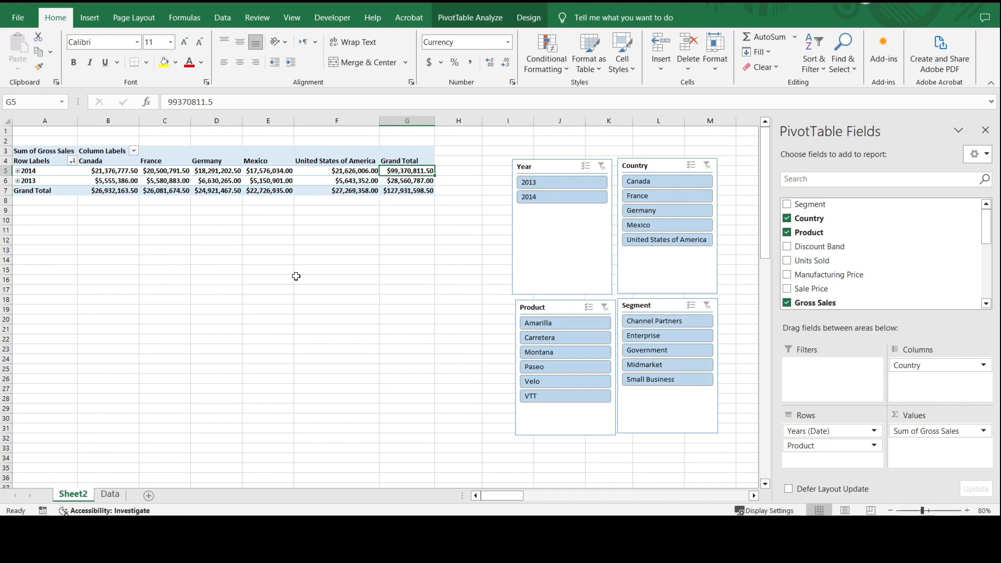
pyautogui.scroll(-3, 295, 275)
pyautogui.scroll(3, 295, 276)
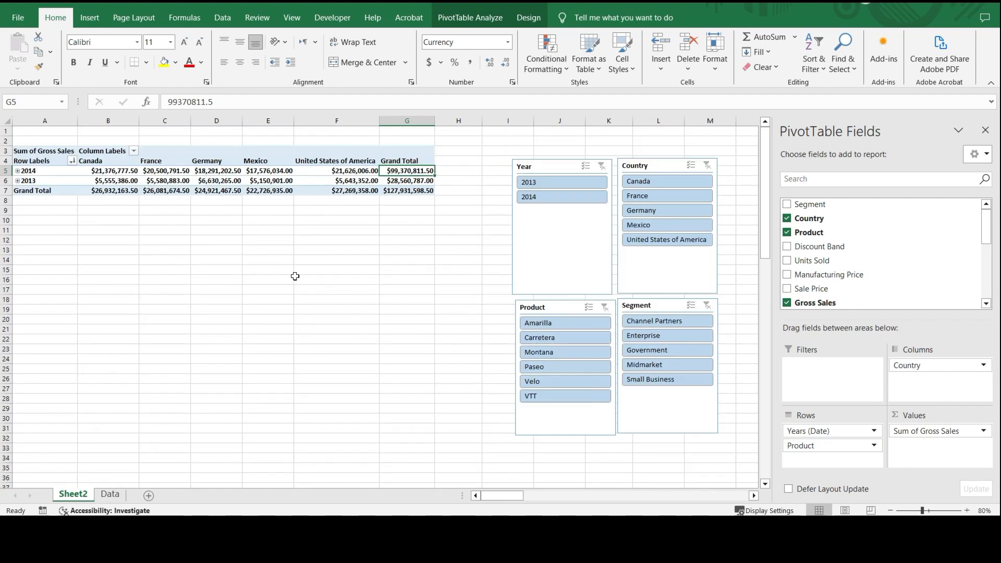